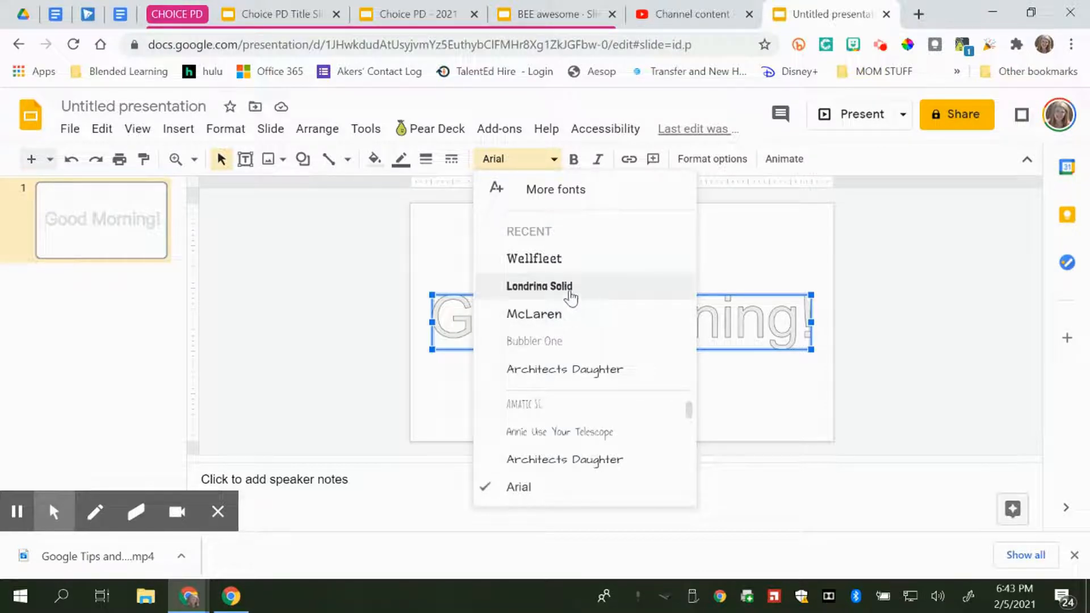
Add the Lobster font from the font library and apply it to the Good Morning! WordArt
{"action": "scroll", "coordinate": [562, 436], "scroll_direction": "down", "scroll_amount": 2}
{"action": "scroll", "coordinate": [573, 446], "scroll_direction": "down", "scroll_amount": 5}
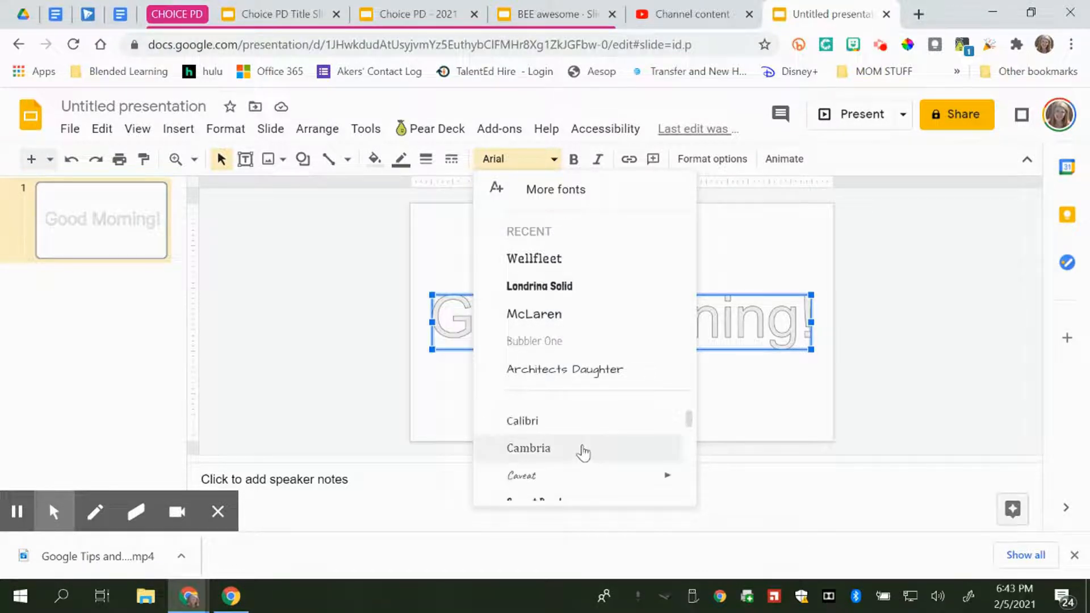
{"action": "scroll", "coordinate": [581, 450], "scroll_direction": "up", "scroll_amount": 8}
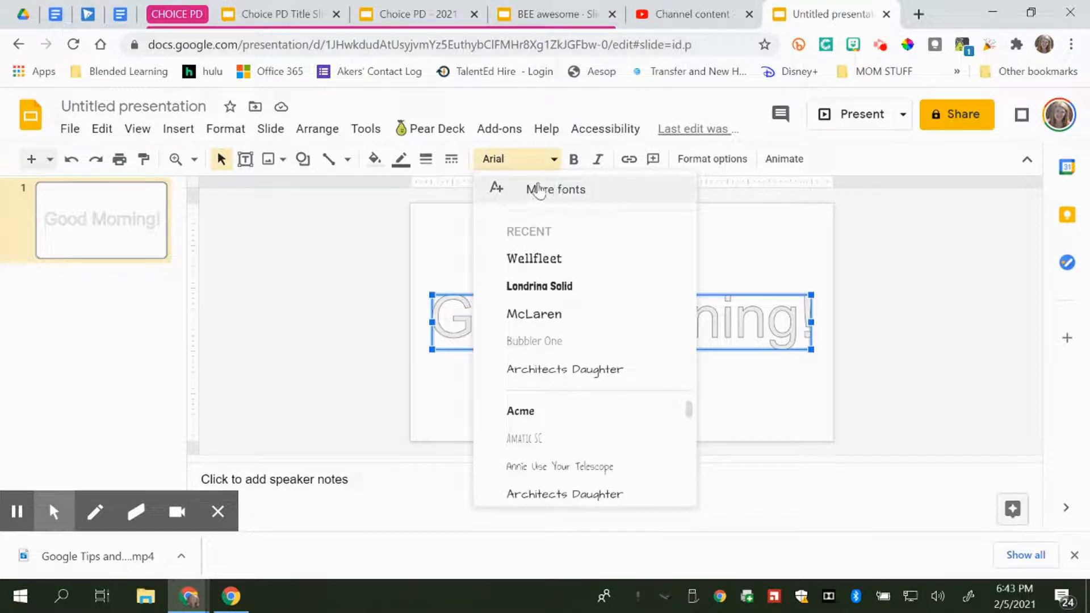
{"action": "left_click", "coordinate": [412, 277]}
{"action": "left_click", "coordinate": [590, 333]}
{"action": "left_click", "coordinate": [524, 164]}
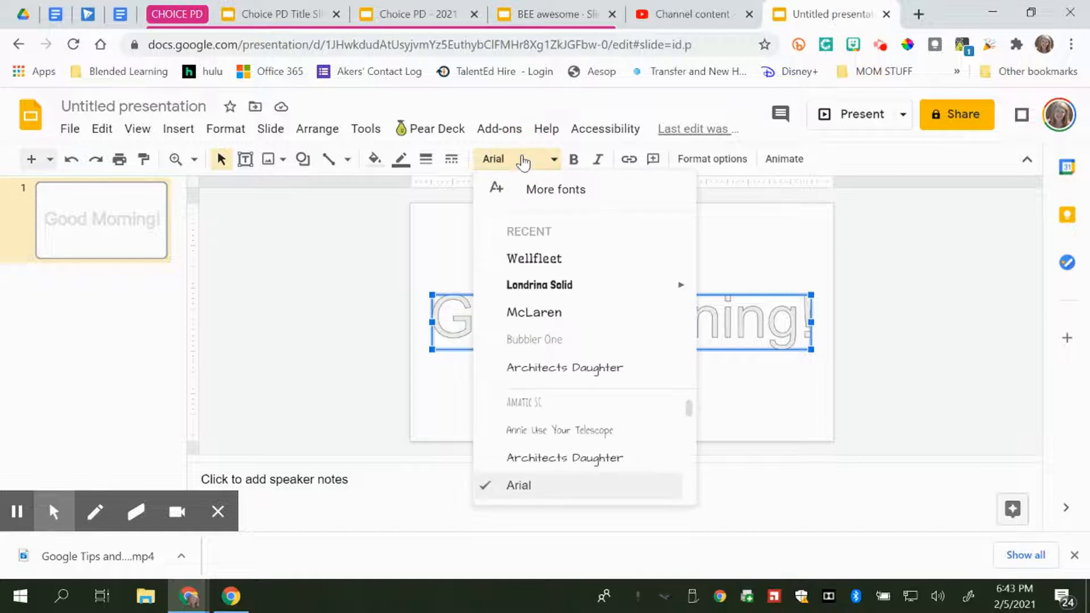
{"action": "left_click", "coordinate": [578, 196]}
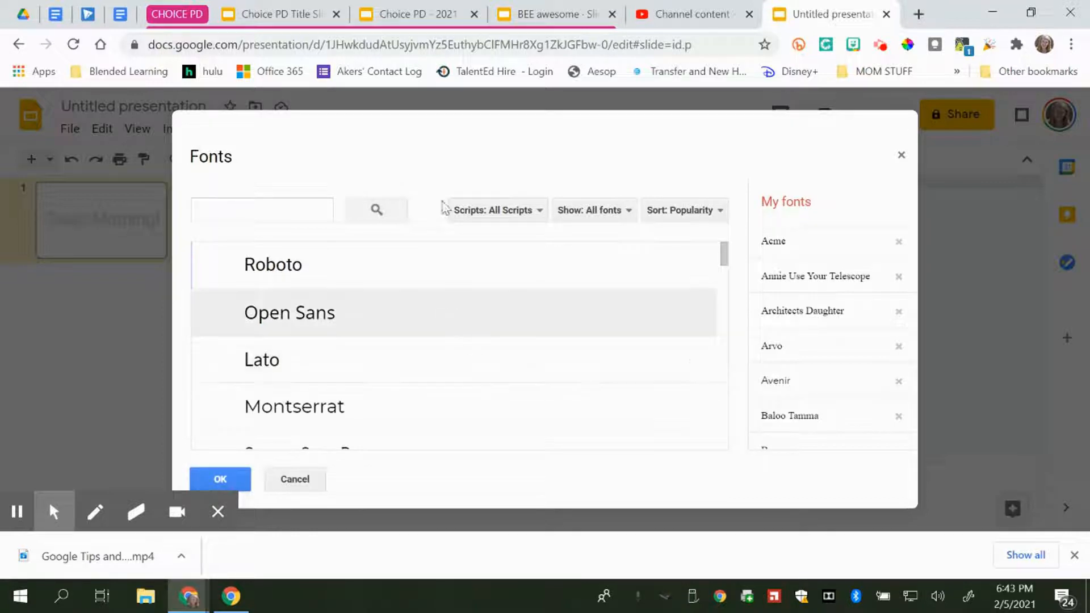
{"action": "left_click", "coordinate": [289, 211]}
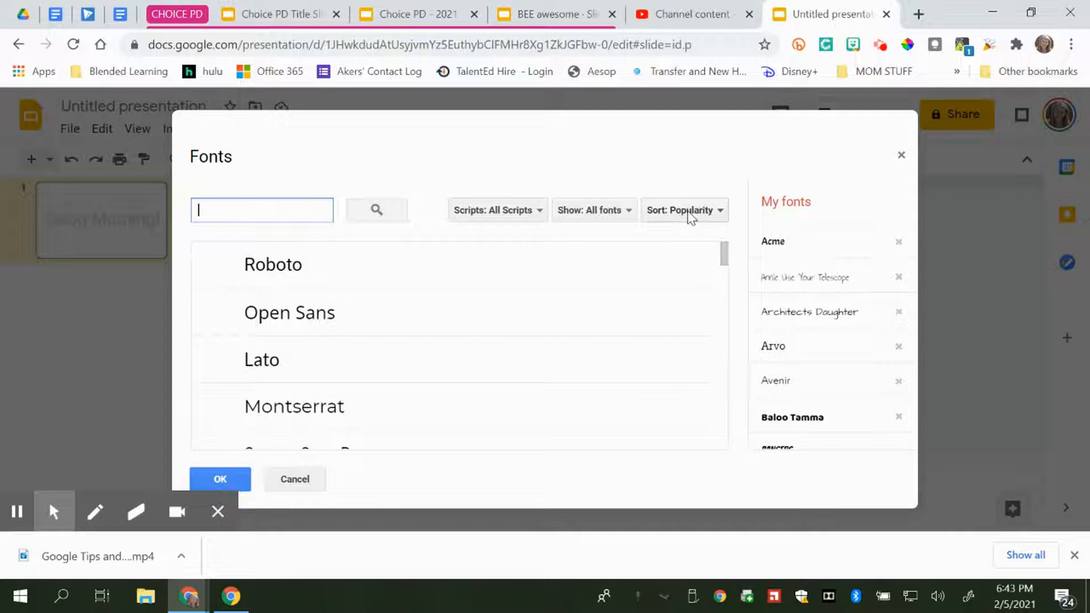
{"action": "scroll", "coordinate": [514, 350], "scroll_direction": "down", "scroll_amount": 10}
{"action": "scroll", "coordinate": [512, 353], "scroll_direction": "down", "scroll_amount": 10}
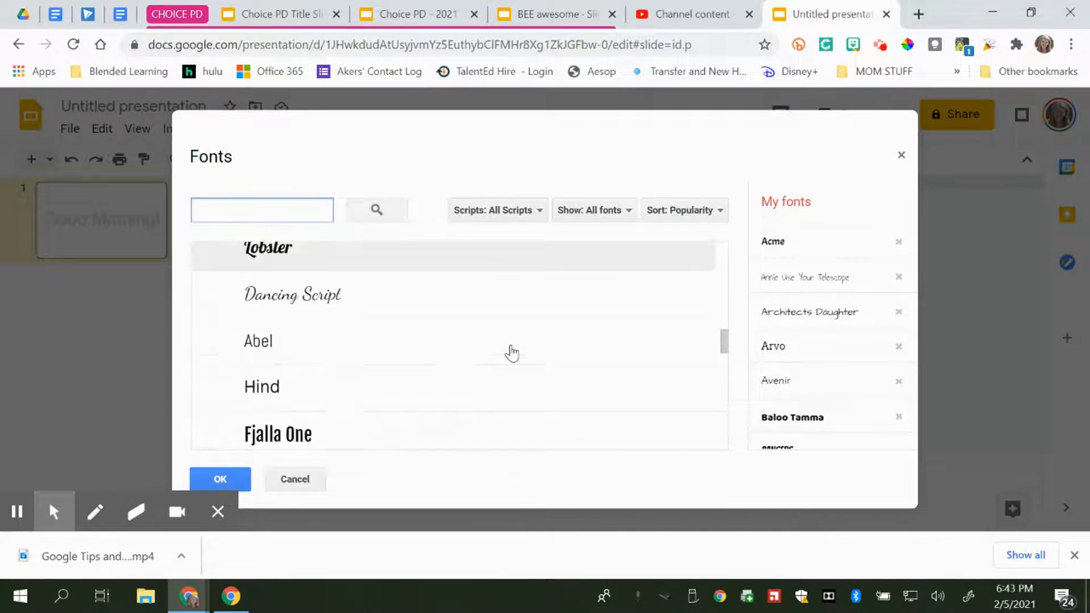
{"action": "scroll", "coordinate": [332, 391], "scroll_direction": "up", "scroll_amount": 3}
{"action": "left_click", "coordinate": [227, 423]}
{"action": "left_click", "coordinate": [231, 477]}
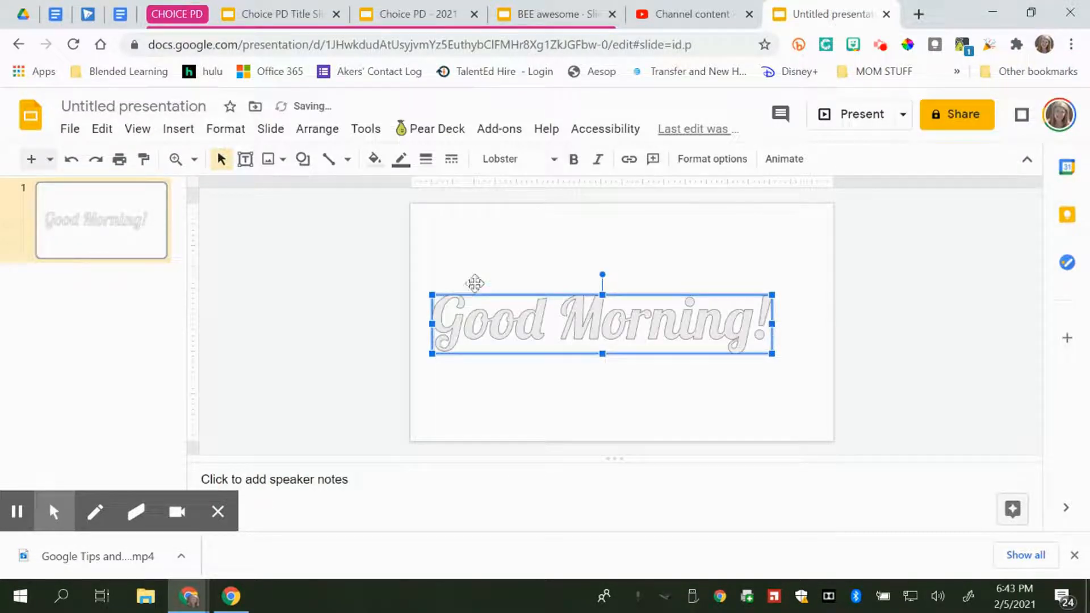
Switch the WordArt's font to Londrina Solid
{"action": "left_click", "coordinate": [515, 162]}
{"action": "left_click", "coordinate": [553, 318]}
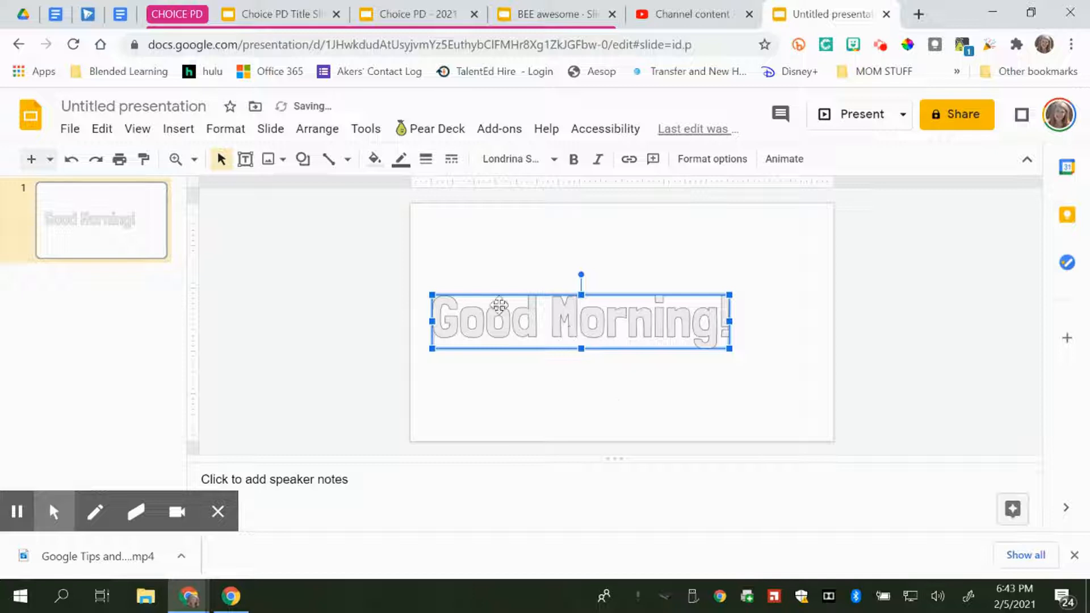
Fill the letters with a dusty pink and enlarge the WordArt from its corner handle
{"action": "left_click", "coordinate": [369, 165]}
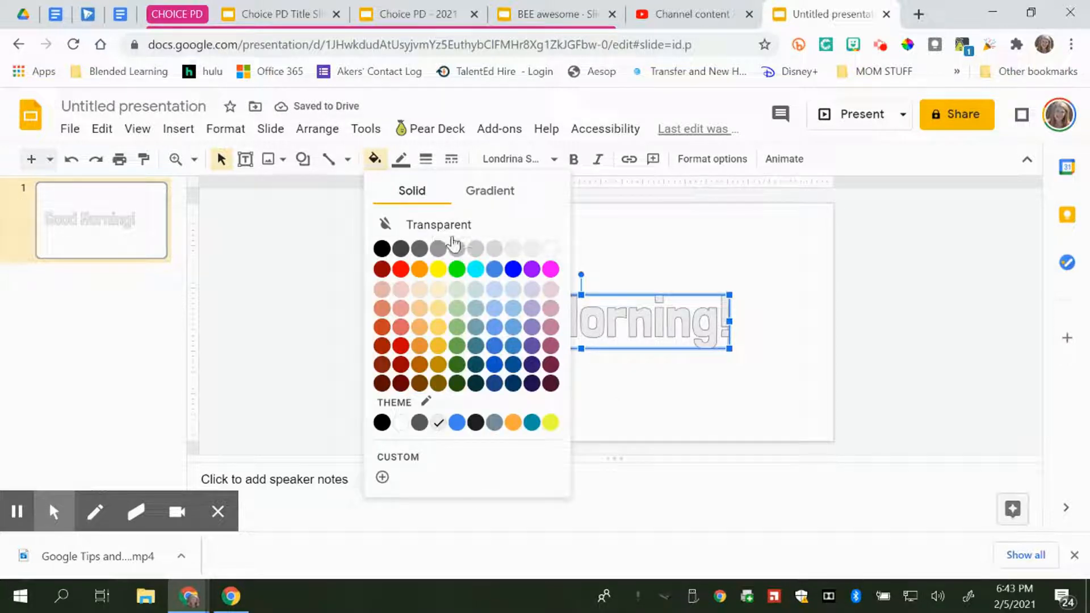
{"action": "left_click", "coordinate": [551, 328]}
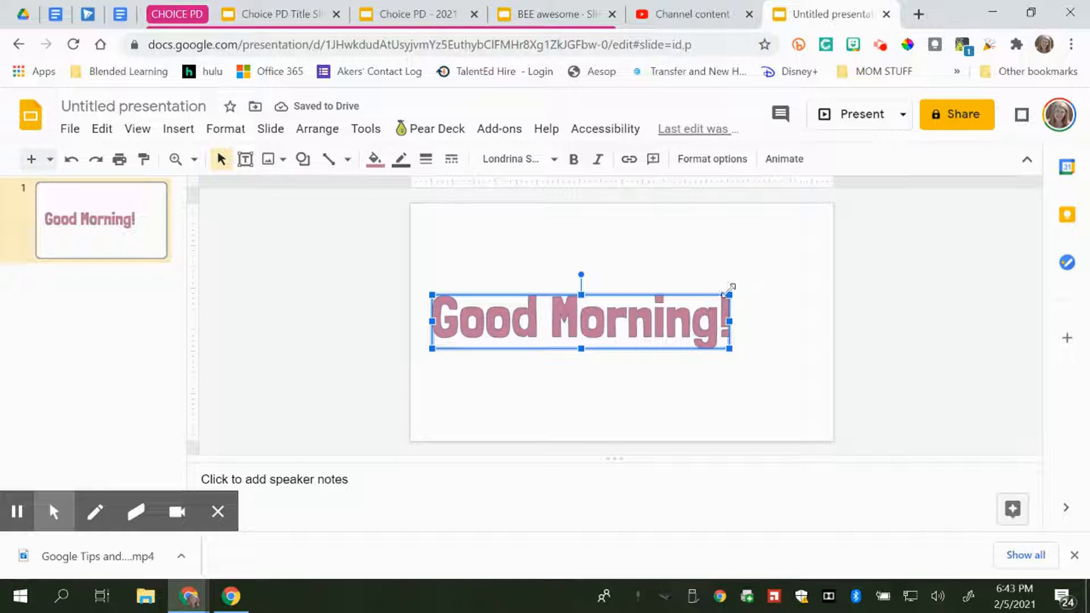
{"action": "left_click_drag", "start_coordinate": [729, 292], "coordinate": [753, 283]}
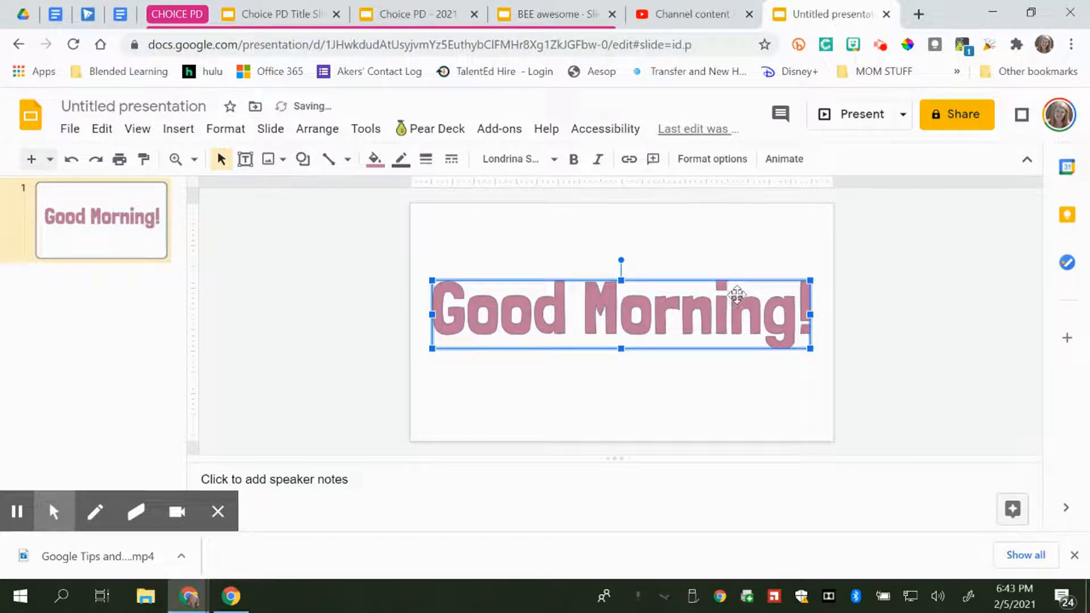
Move the WordArt up to the top of the slide
{"action": "left_click_drag", "start_coordinate": [432, 280], "coordinate": [475, 327]}
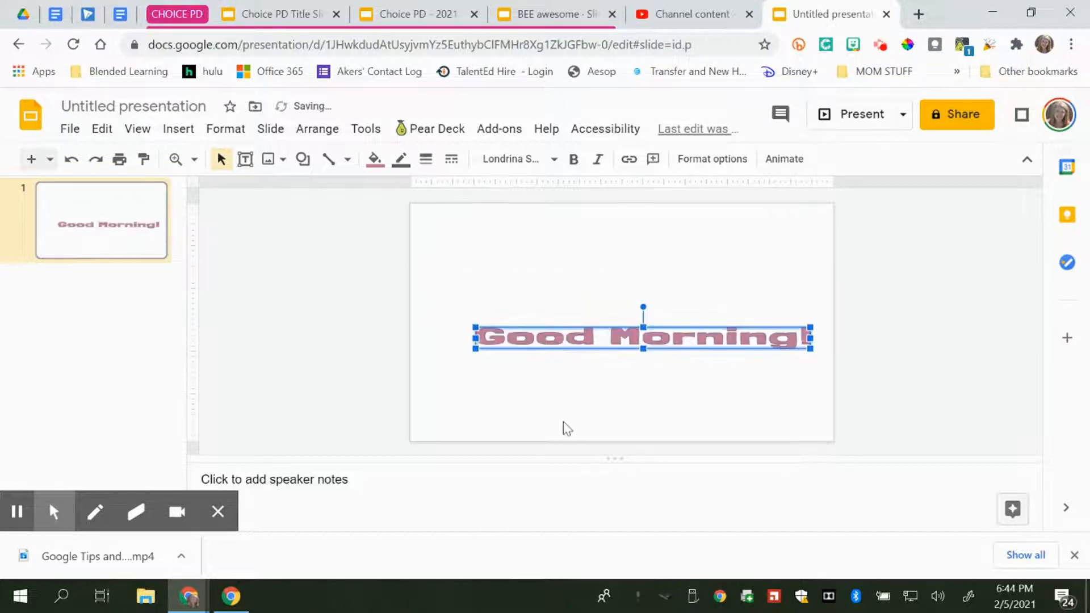
{"action": "left_click", "coordinate": [70, 159]}
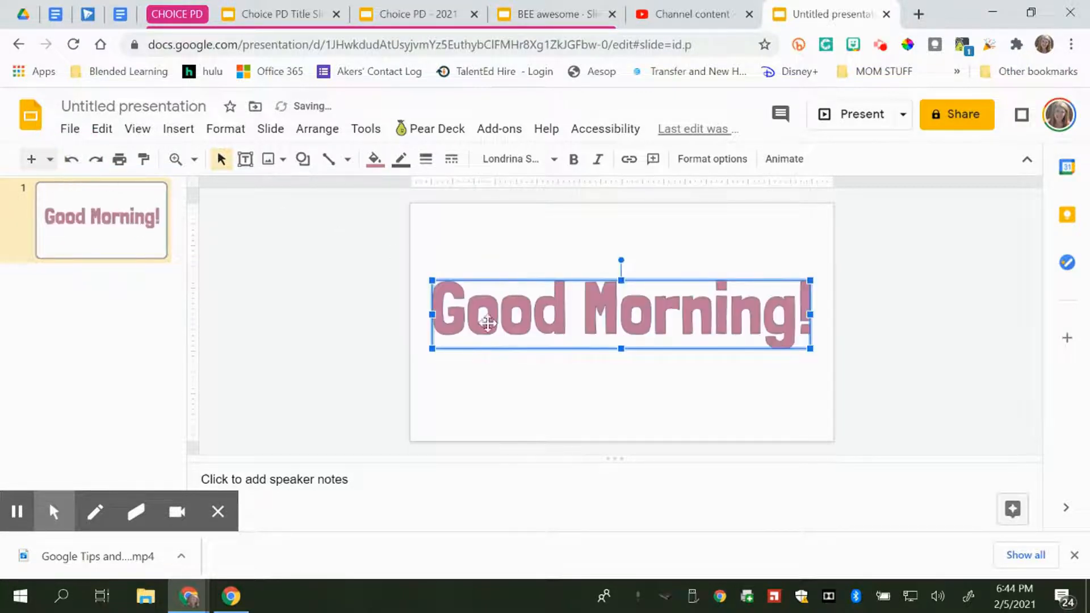
{"action": "left_click_drag", "start_coordinate": [659, 319], "coordinate": [661, 252]}
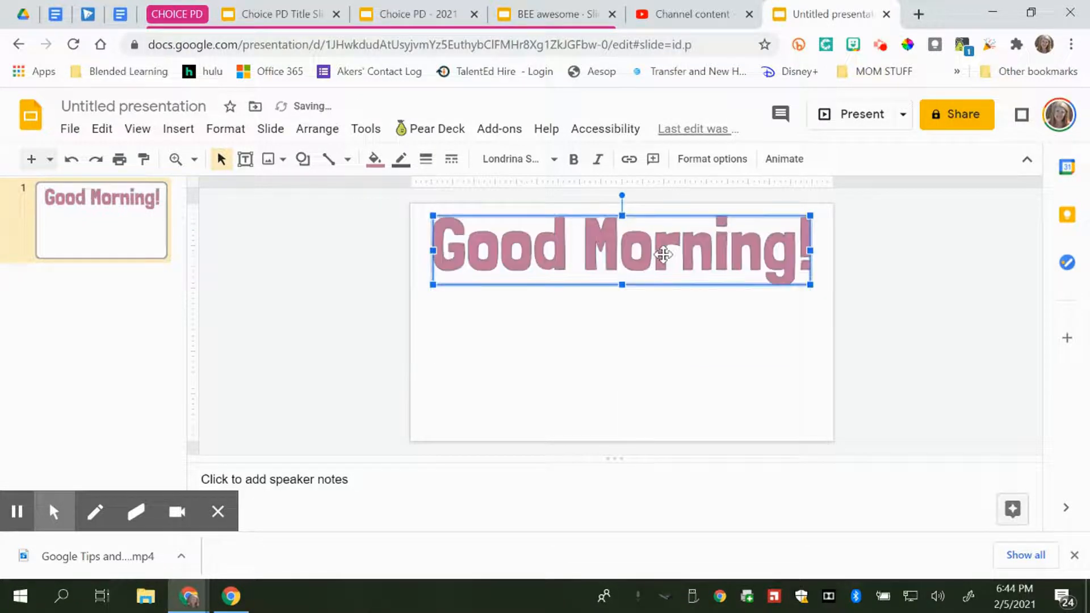
Outline the letters in black with a 4px border weight
{"action": "left_click", "coordinate": [401, 161]}
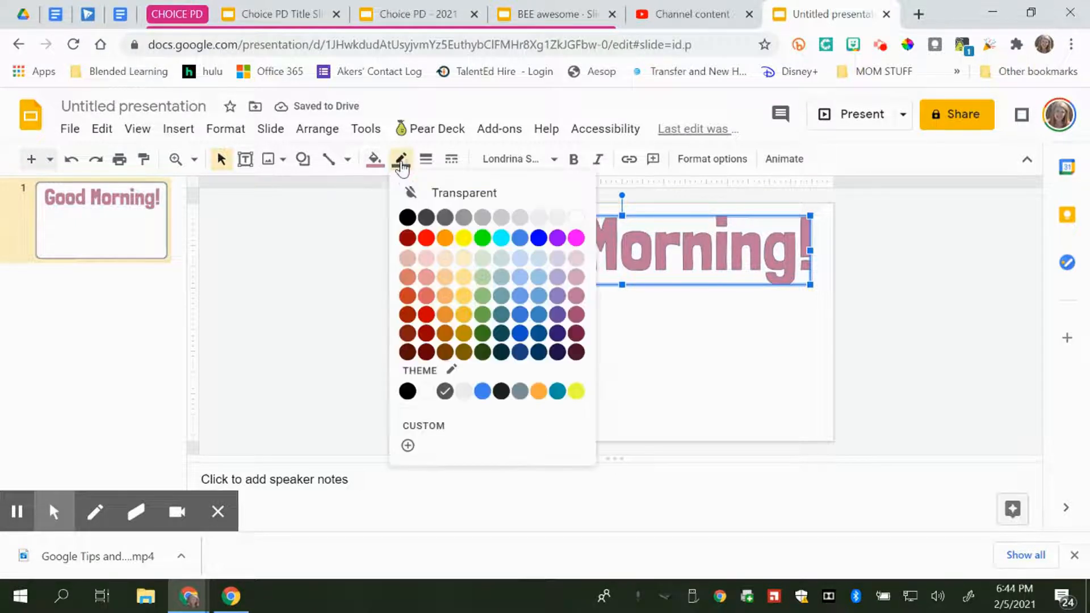
{"action": "left_click", "coordinate": [408, 216]}
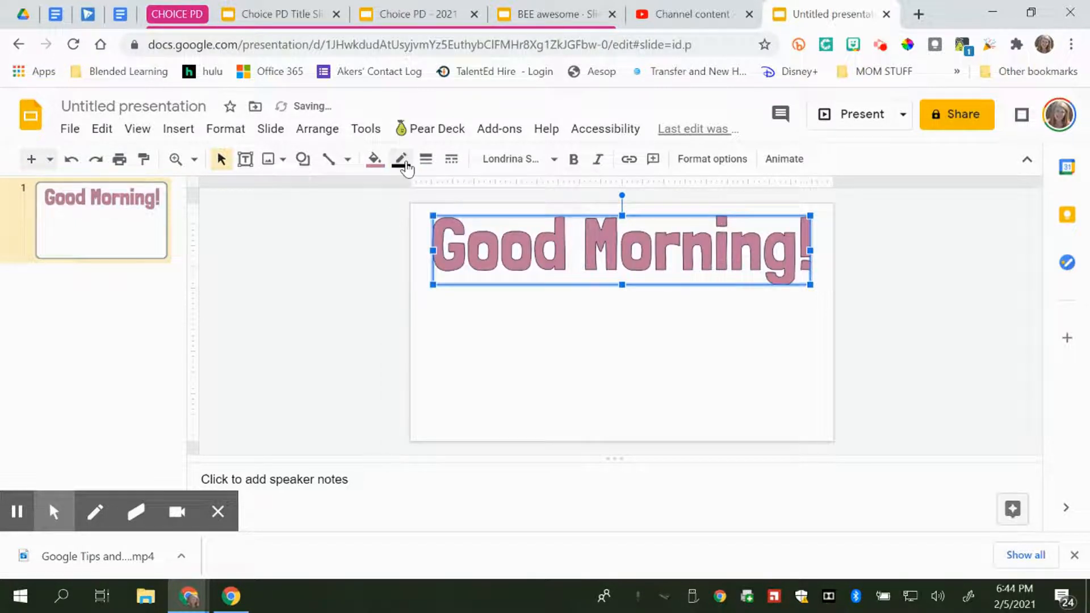
{"action": "left_click", "coordinate": [426, 159]}
{"action": "left_click", "coordinate": [458, 298]}
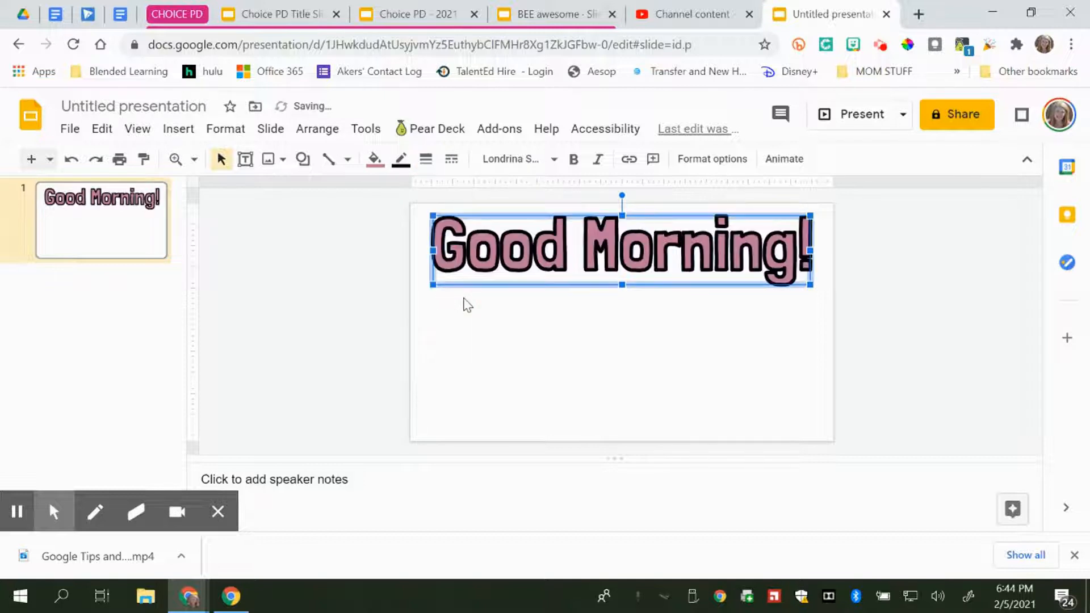
{"action": "left_click", "coordinate": [426, 160]}
{"action": "left_click", "coordinate": [450, 270]}
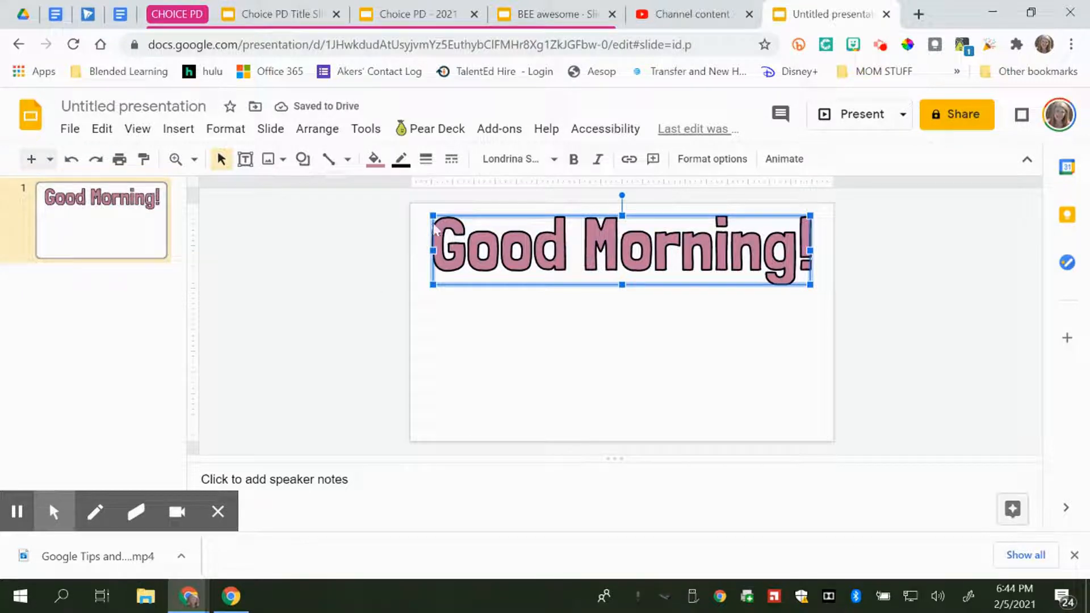
Make the WordArt's outline transparent and duplicate the WordArt
{"action": "left_click", "coordinate": [400, 160]}
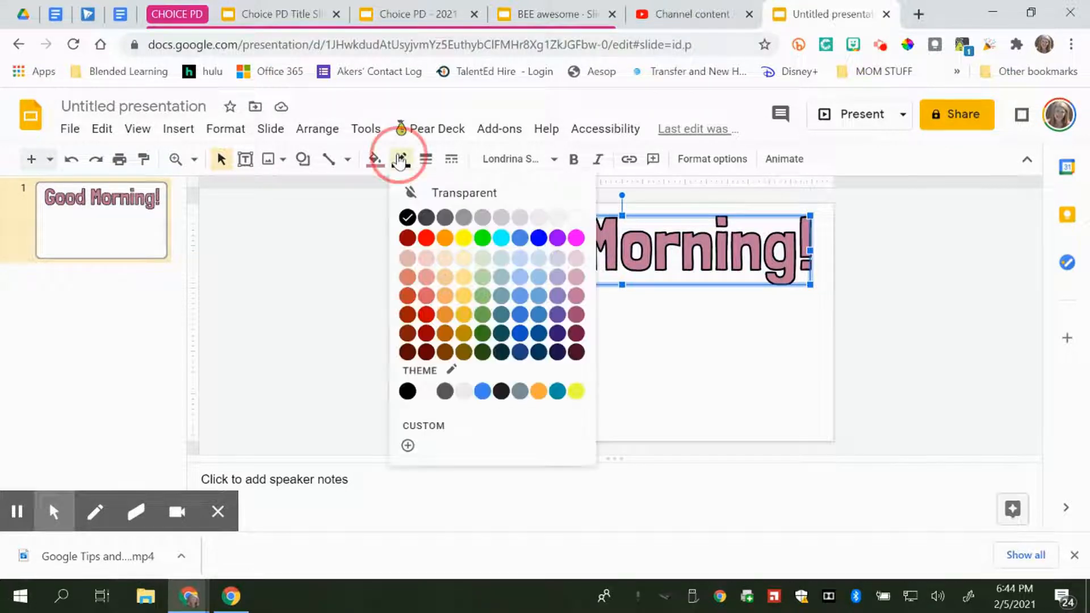
{"action": "left_click", "coordinate": [424, 194]}
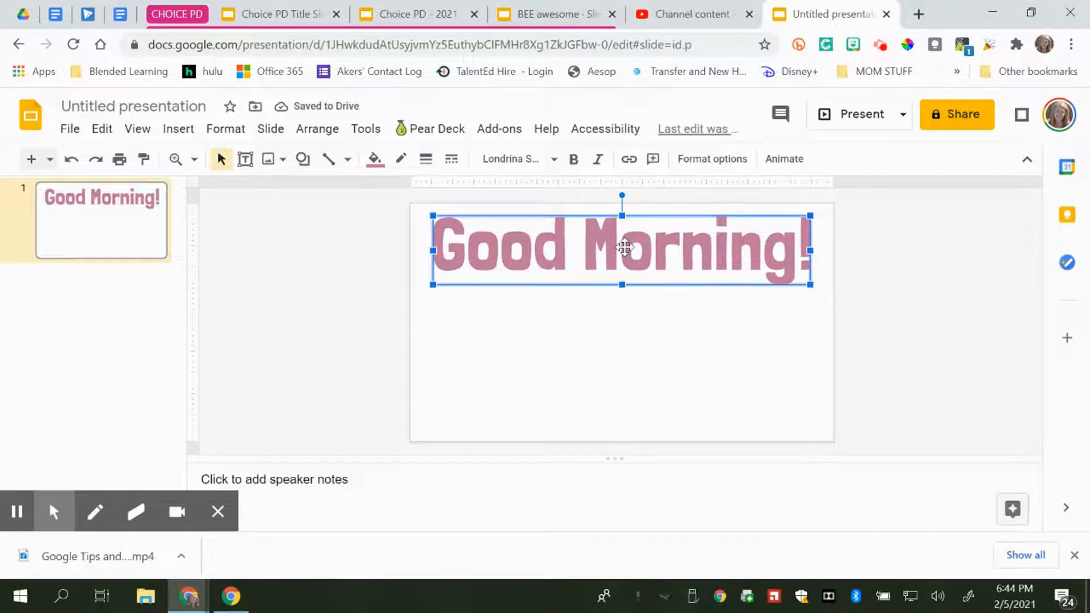
{"action": "key", "text": "ctrl+d"}
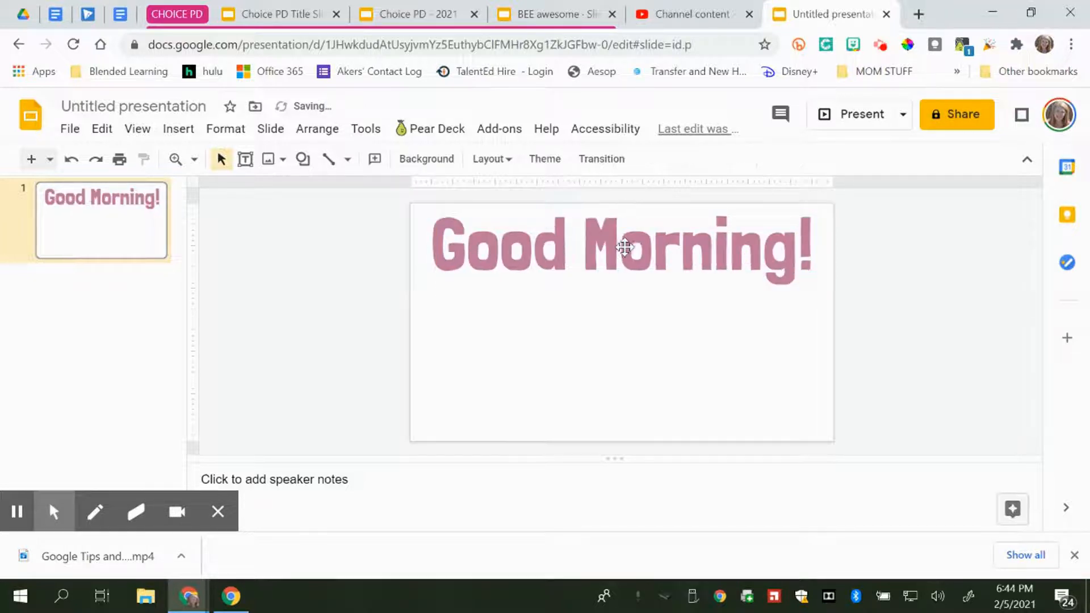
{"action": "right_click", "coordinate": [543, 250]}
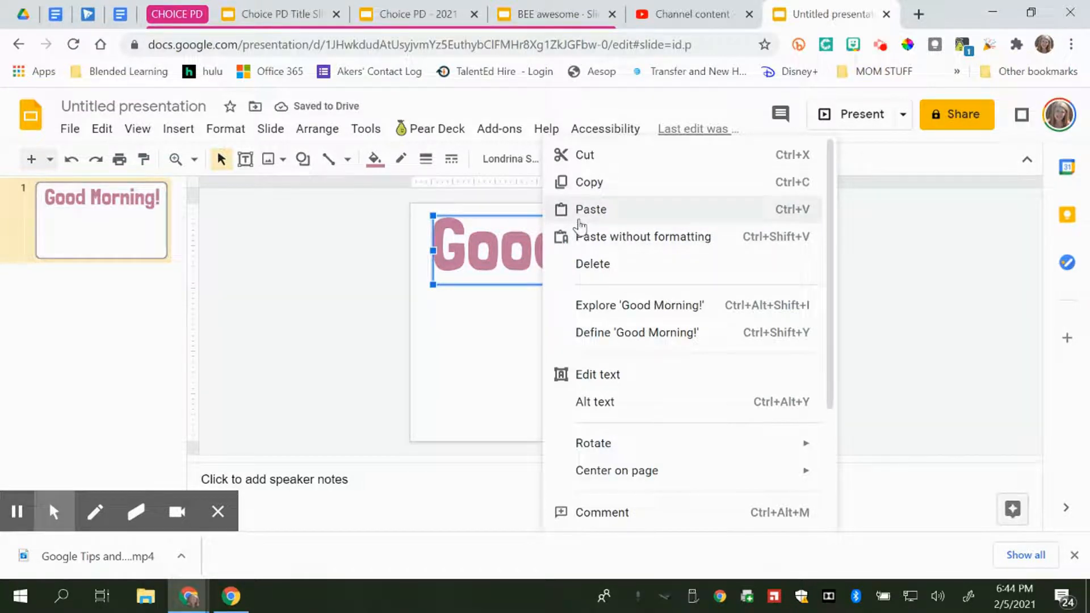
{"action": "left_click", "coordinate": [463, 257]}
{"action": "key", "text": "ctrl+d"}
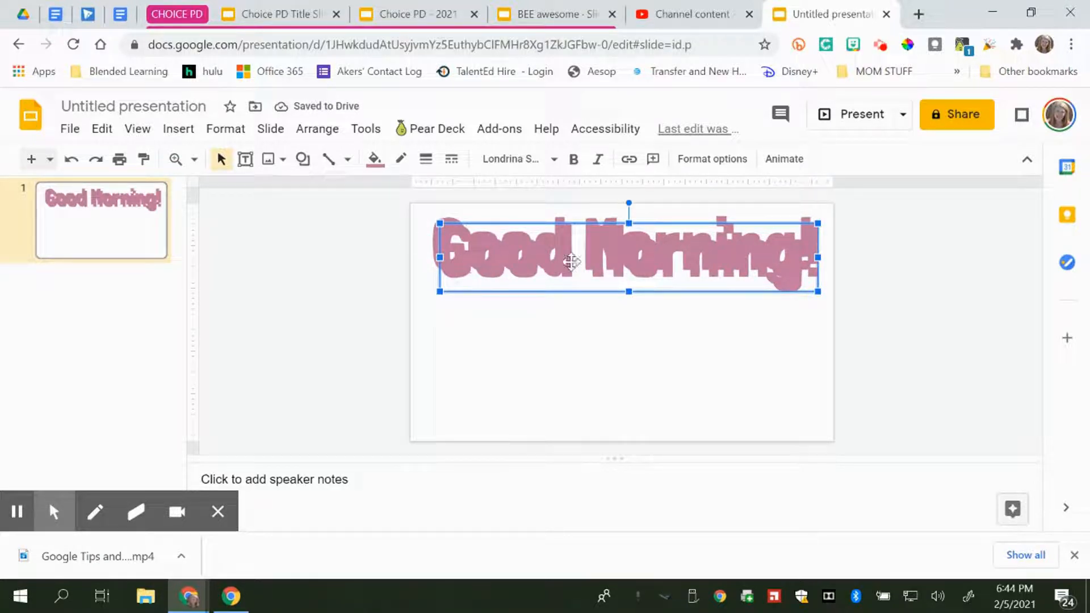
Give the duplicate a black outline and a transparent fill
{"action": "left_click", "coordinate": [401, 160]}
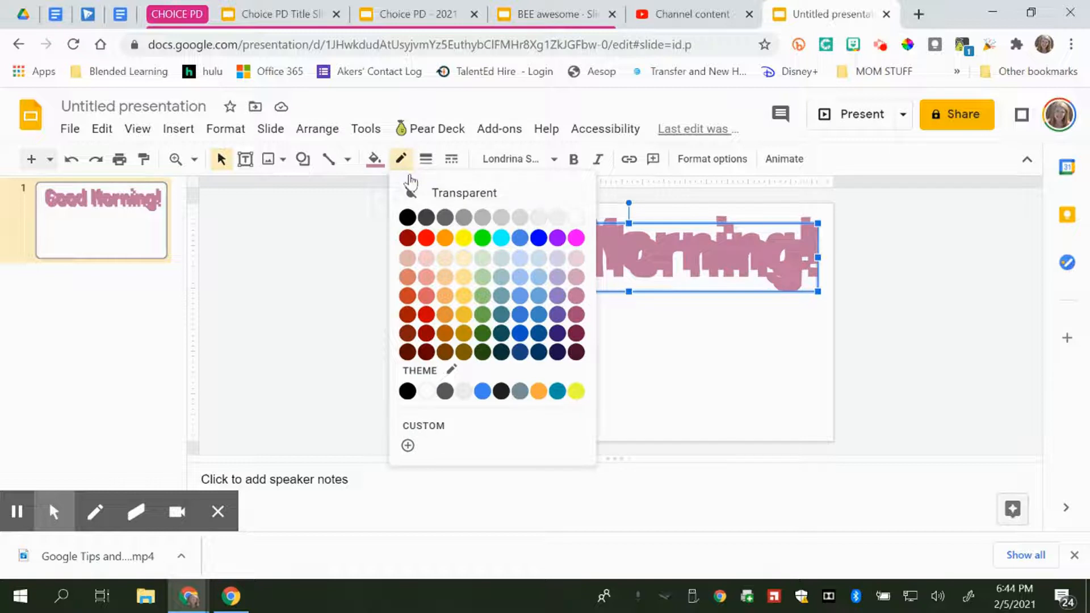
{"action": "left_click", "coordinate": [406, 215]}
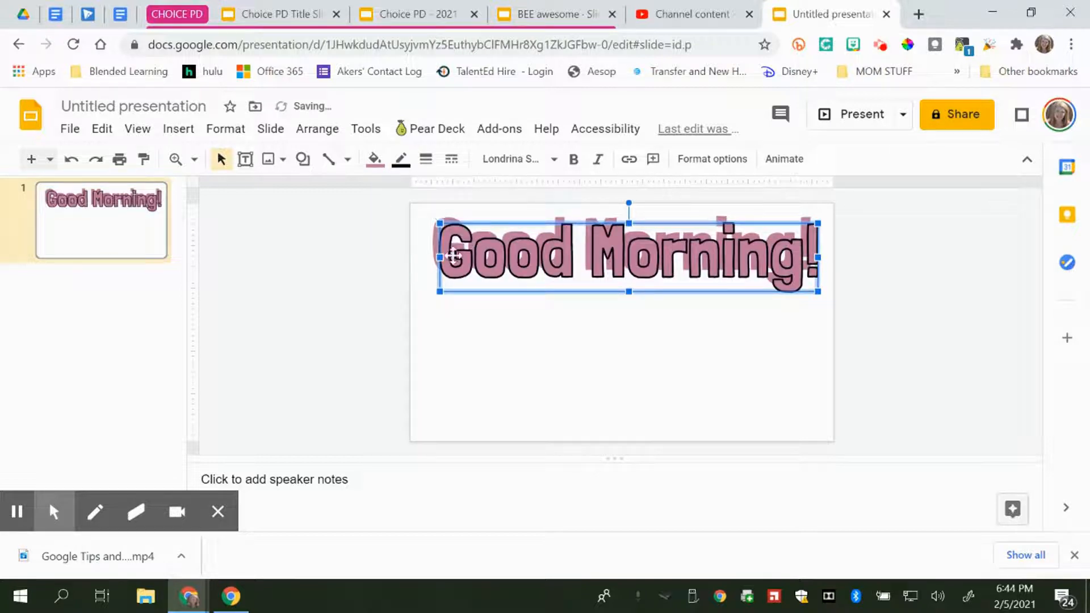
{"action": "left_click", "coordinate": [422, 160]}
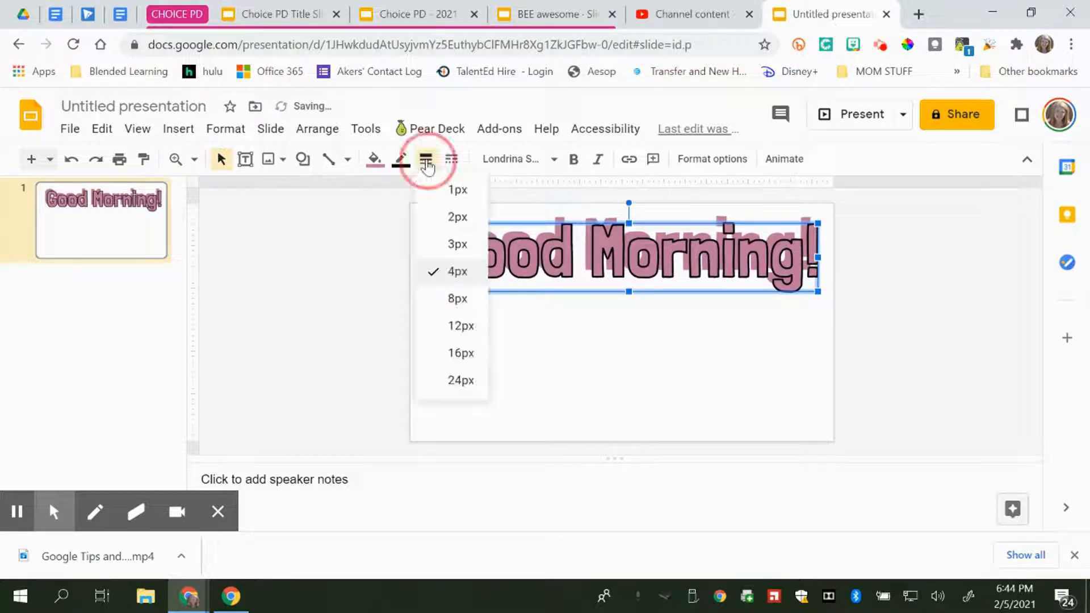
{"action": "left_click", "coordinate": [375, 165]}
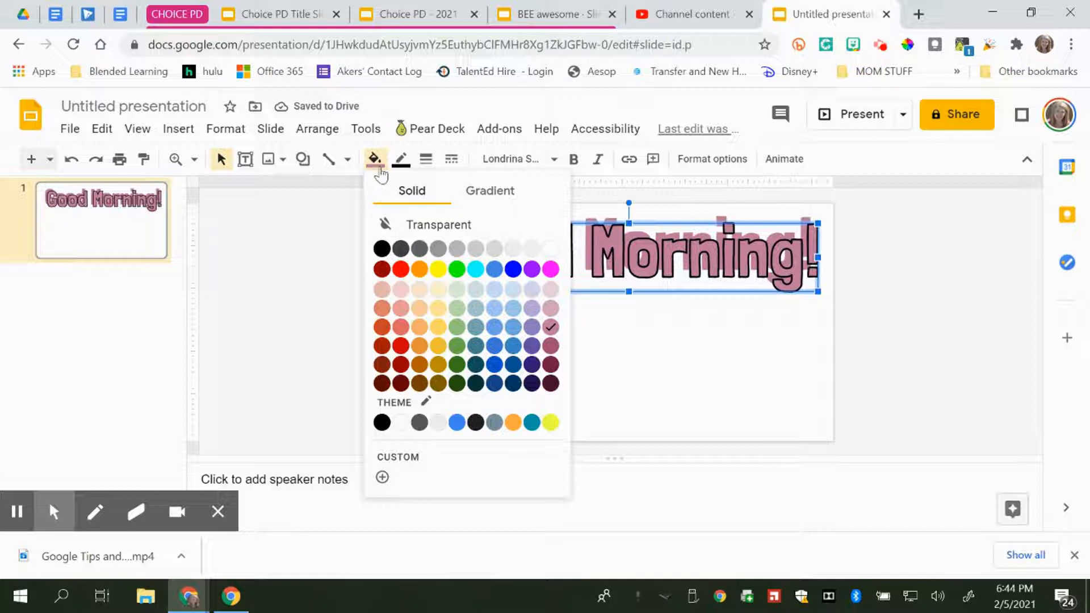
{"action": "left_click", "coordinate": [414, 223]}
Place the outlined copy over the pink WordArt and nudge it slightly left and up
{"action": "left_click_drag", "start_coordinate": [513, 245], "coordinate": [542, 259]}
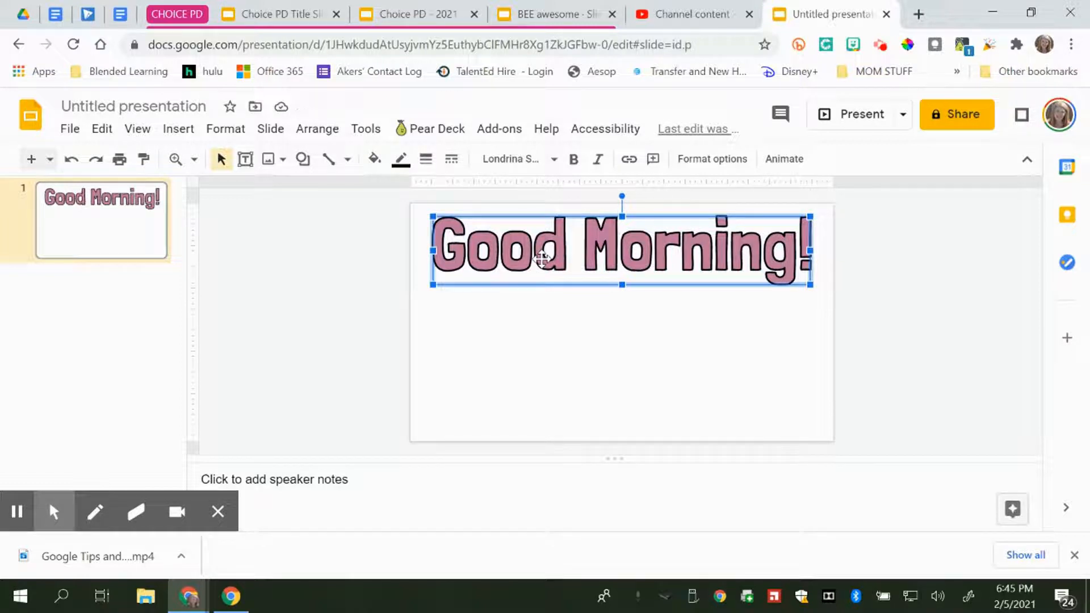
{"action": "key", "text": "Left"}
{"action": "key", "text": "Left"}
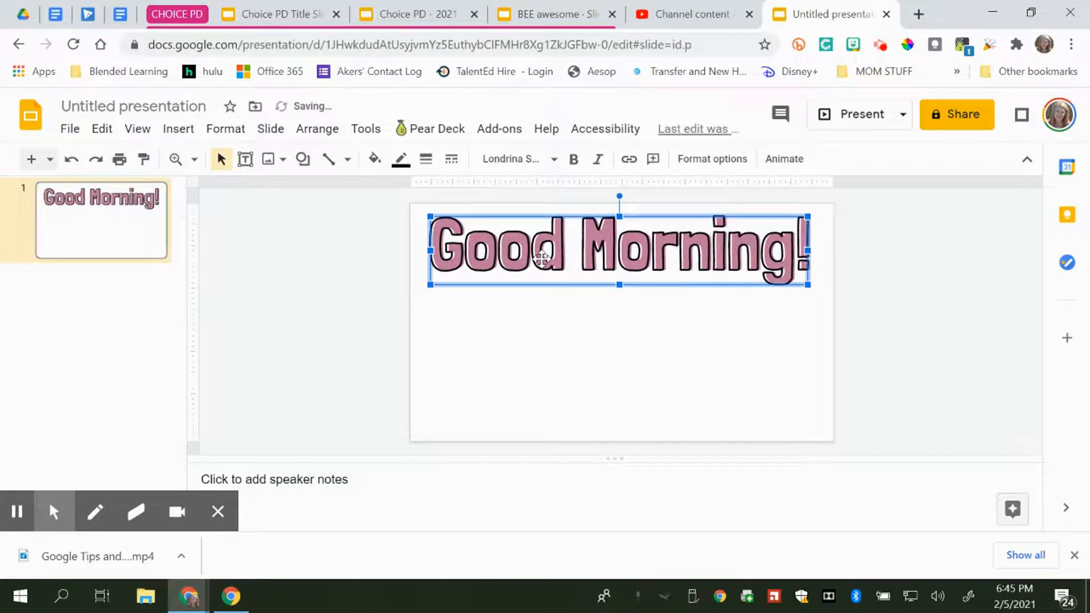
{"action": "key", "text": "Up"}
{"action": "key", "text": "Left"}
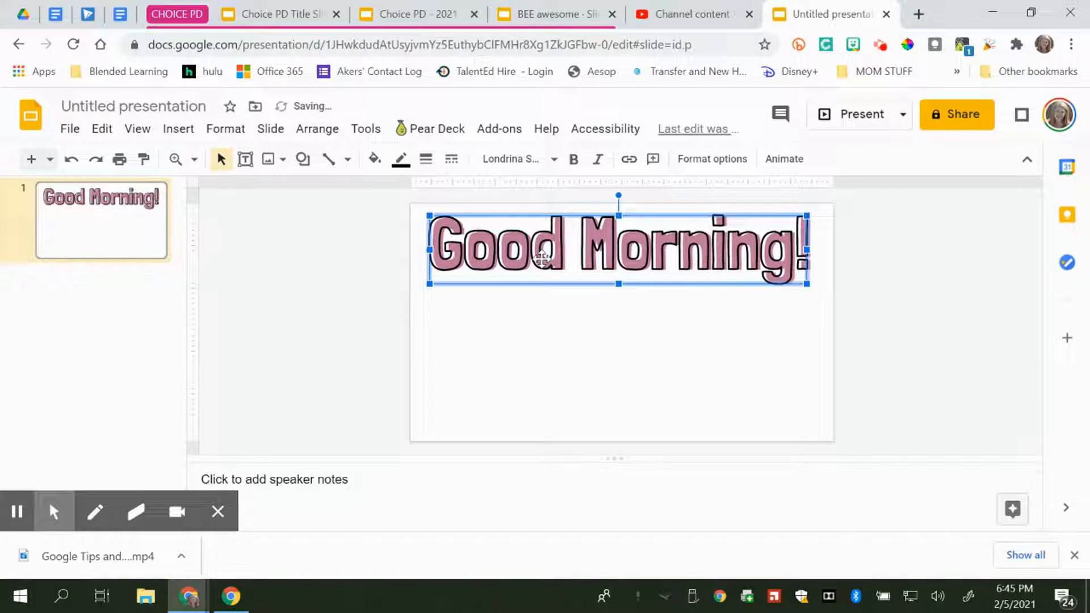
{"action": "key", "text": "Right"}
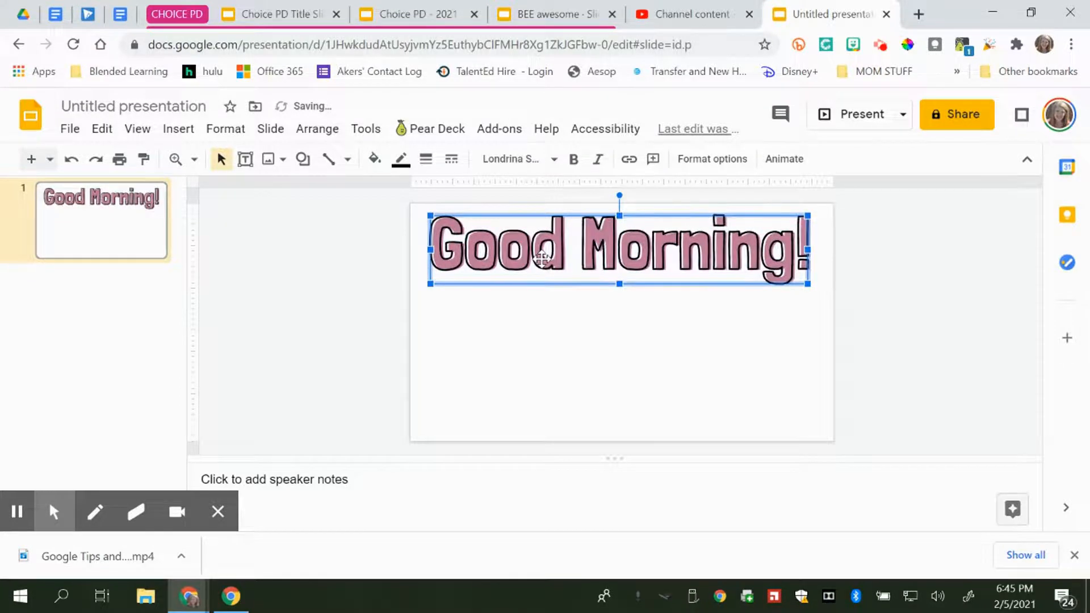
{"action": "left_click", "coordinate": [917, 288]}
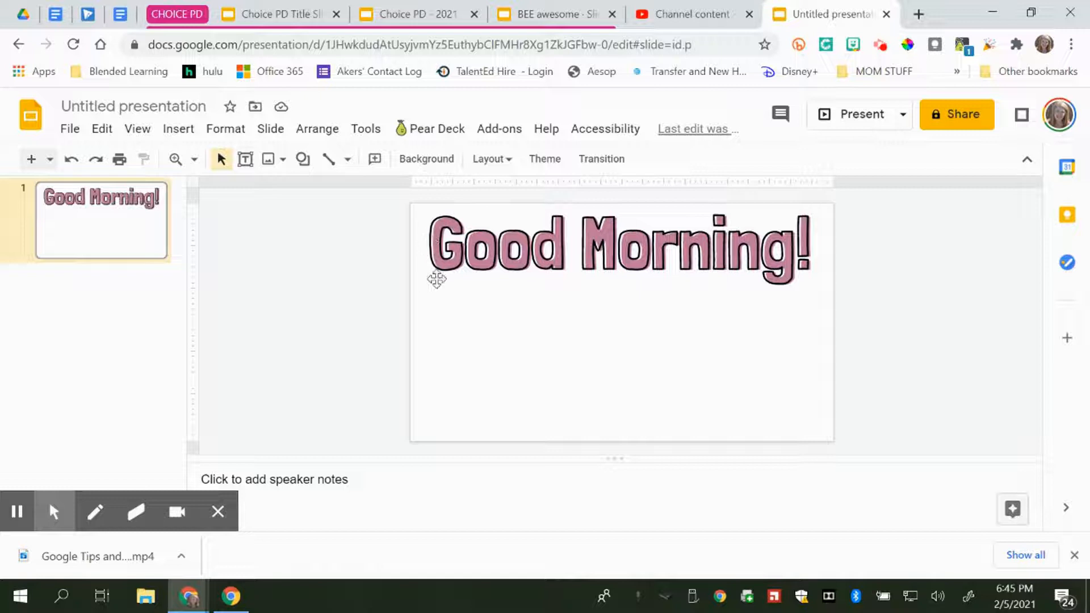
Nudge the outlined copy right and left to fine-tune its offset from the pink letters
{"action": "left_click", "coordinate": [573, 247]}
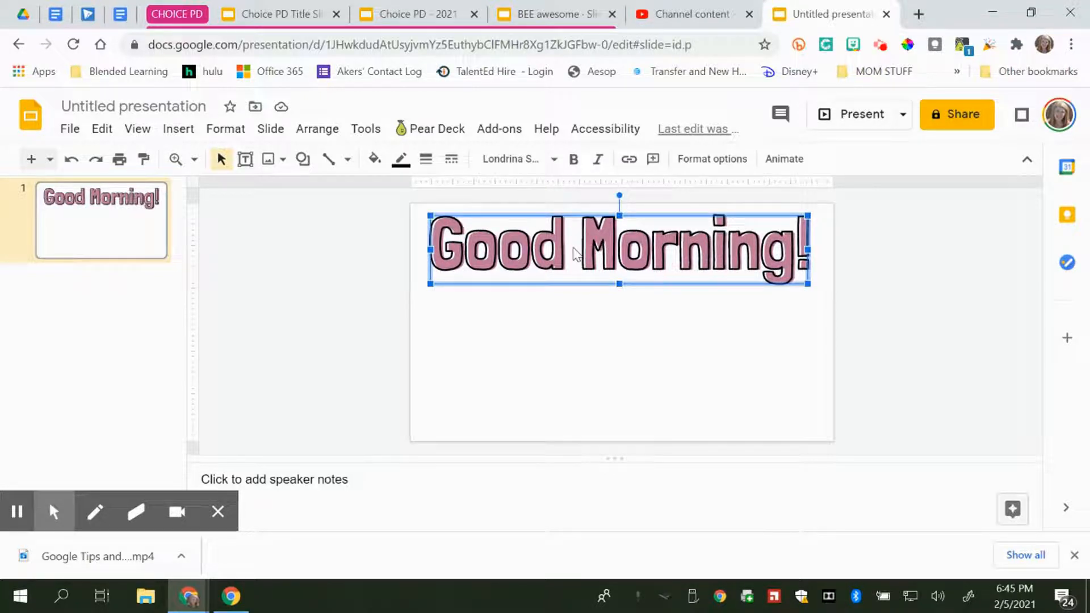
{"action": "key", "text": "Right"}
{"action": "key", "text": "Right"}
{"action": "key", "text": "Right"}
{"action": "key", "text": "Left"}
{"action": "key", "text": "Left"}
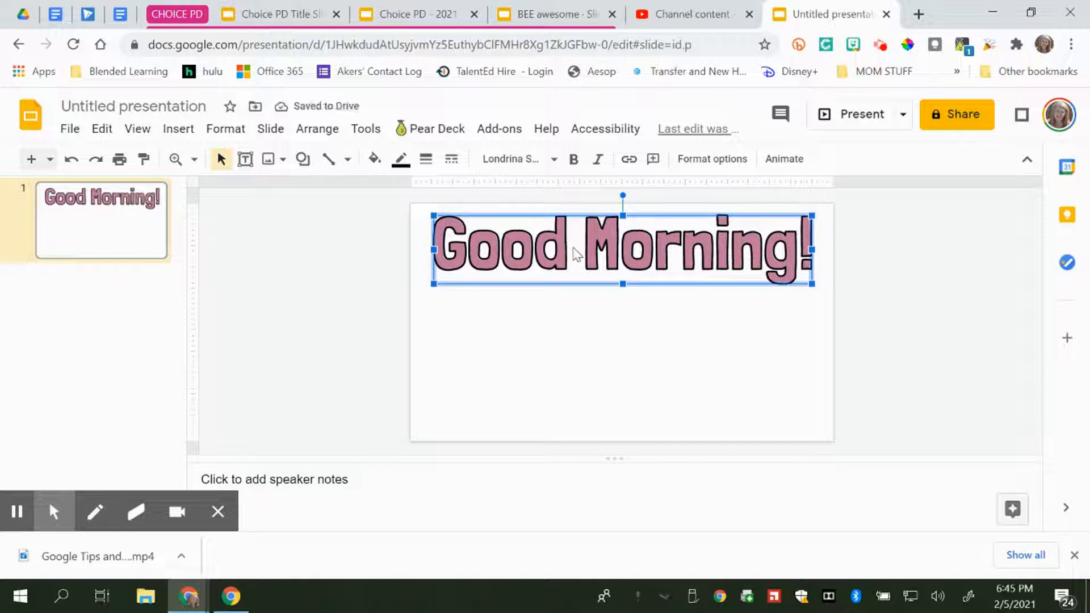
{"action": "key", "text": "Left"}
{"action": "key", "text": "Left"}
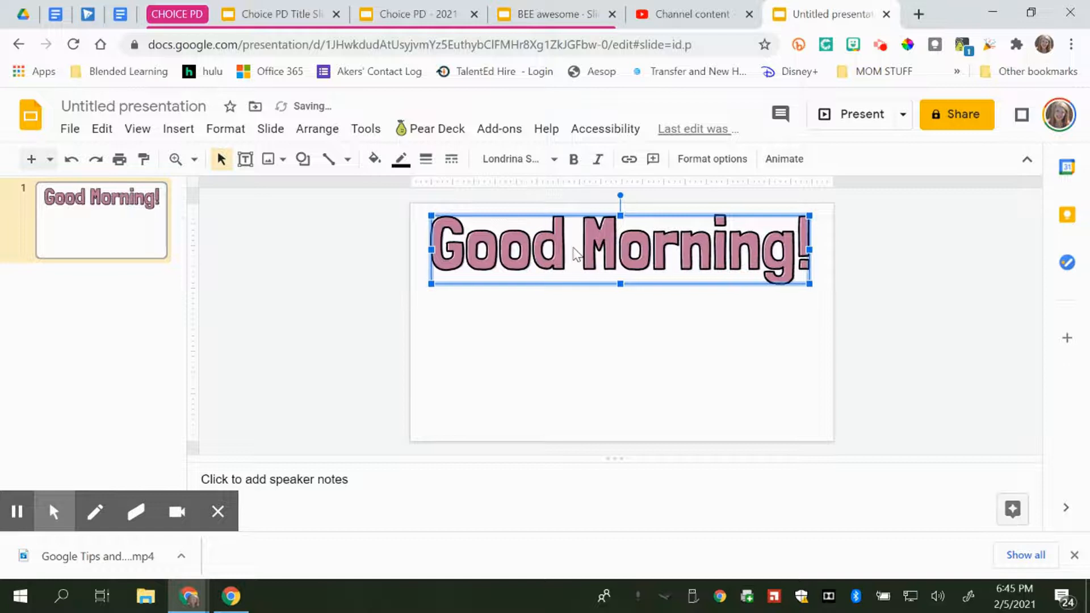
Nudge the outlined copy left and up once more, then deselect it
{"action": "key", "text": "Left"}
{"action": "key", "text": "Up"}
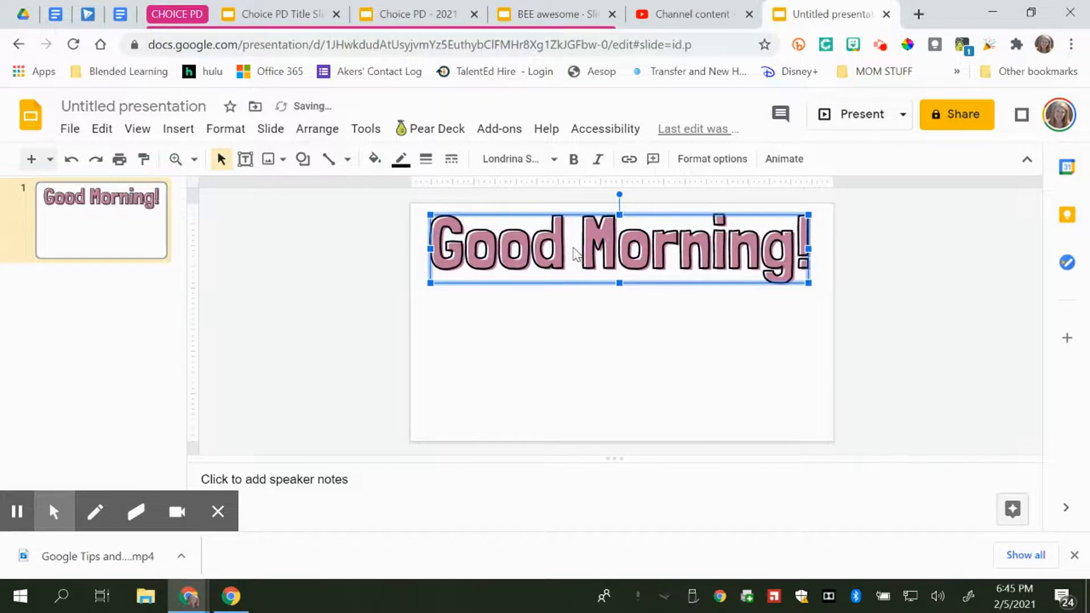
{"action": "left_click", "coordinate": [907, 399]}
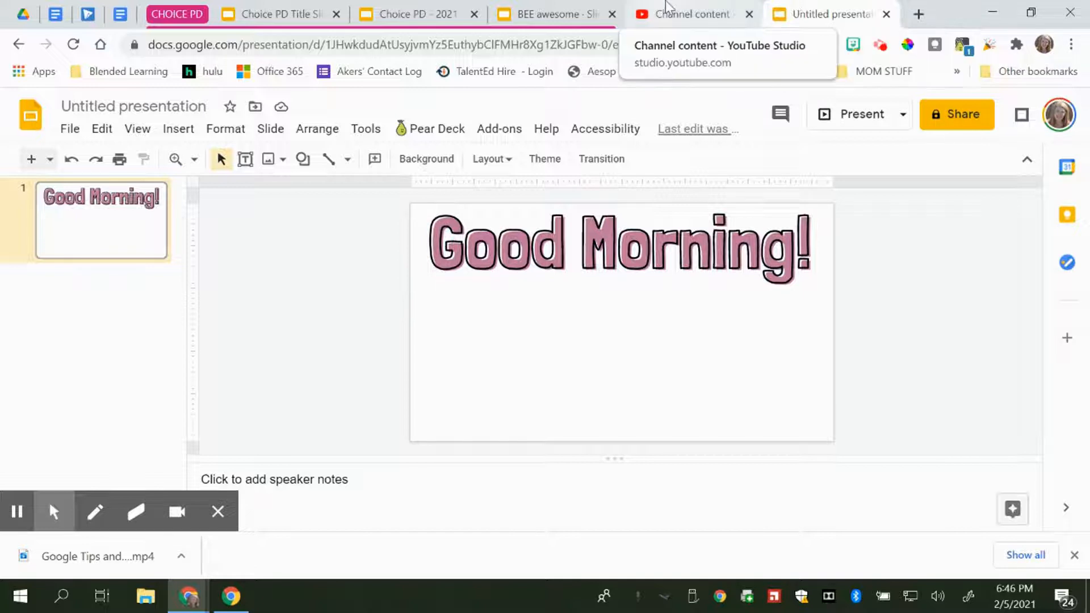
Open a new browser tab and go to slidesmania.com
{"action": "left_click", "coordinate": [919, 18]}
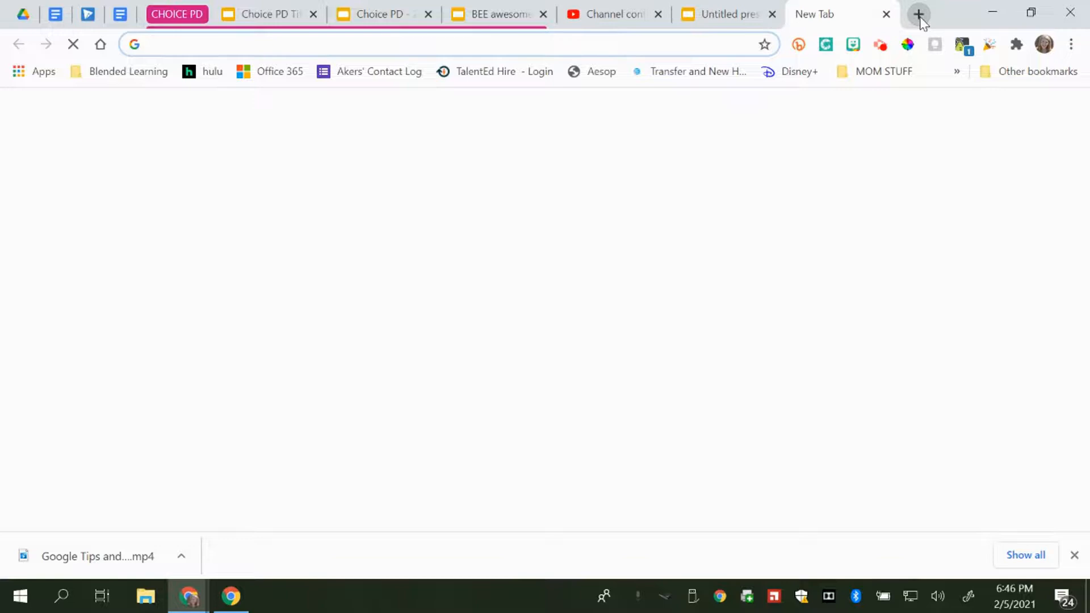
{"action": "type", "text": "slid"}
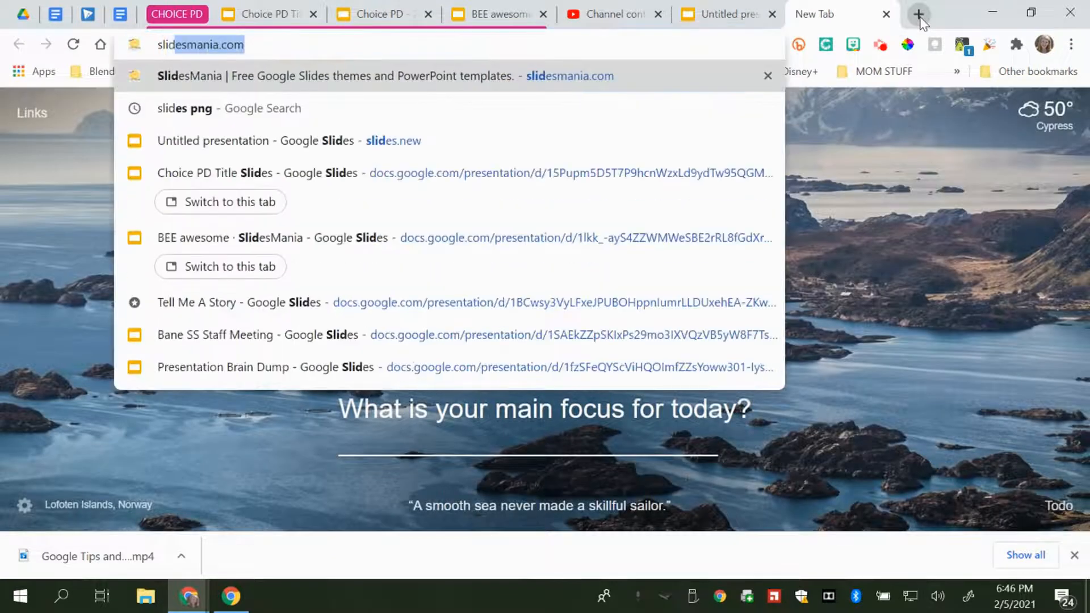
{"action": "key", "text": "Return"}
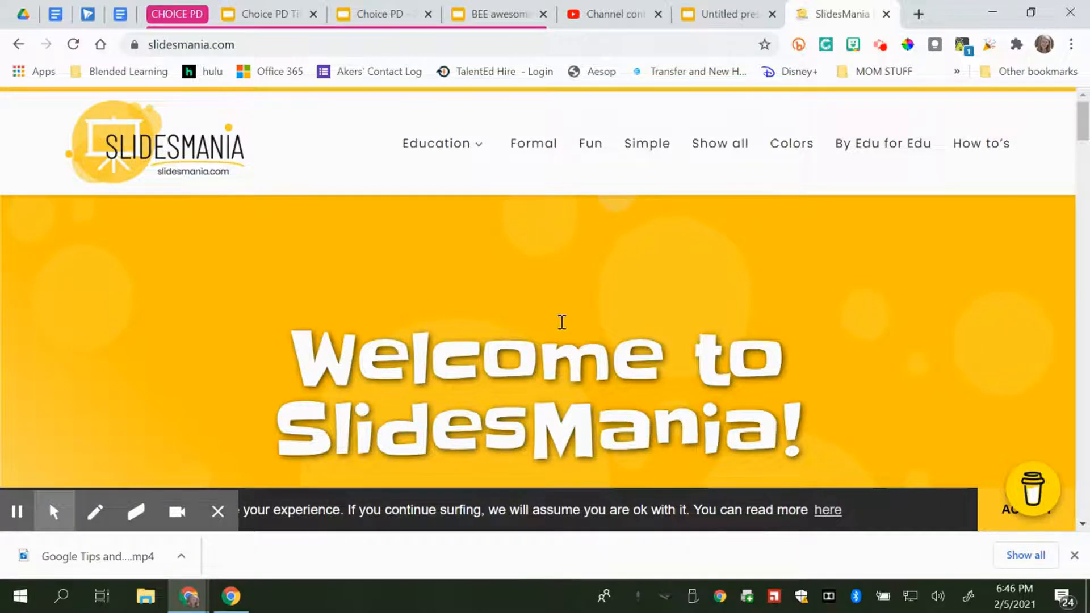
Browse the recent templates on the SlidesMania home page and open See ALL
{"action": "scroll", "coordinate": [559, 322], "scroll_direction": "down", "scroll_amount": 5}
{"action": "scroll", "coordinate": [565, 328], "scroll_direction": "down", "scroll_amount": 5}
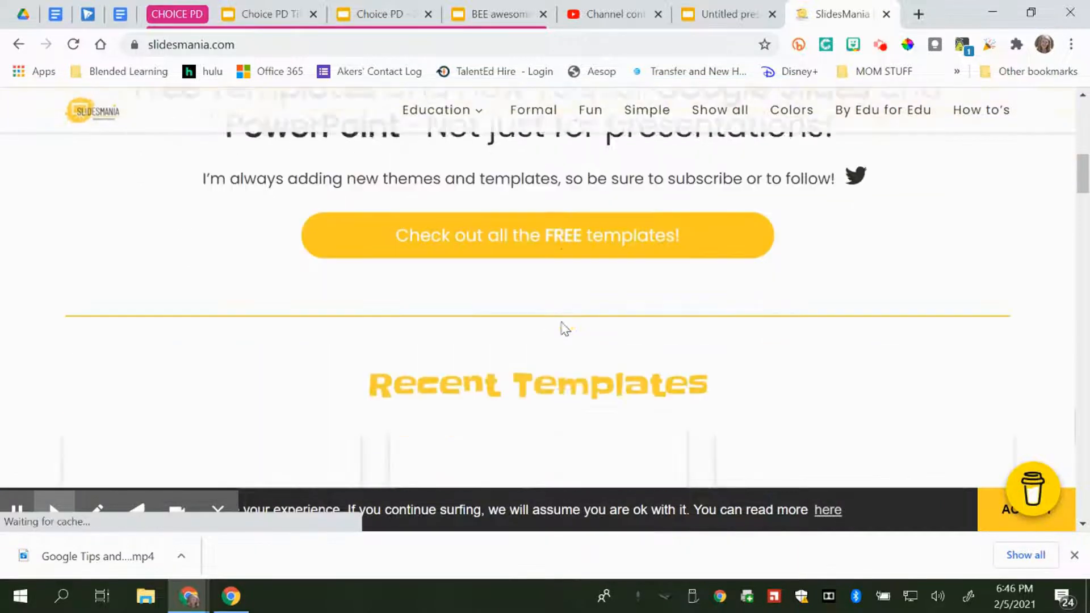
{"action": "scroll", "coordinate": [704, 390], "scroll_direction": "down", "scroll_amount": 2}
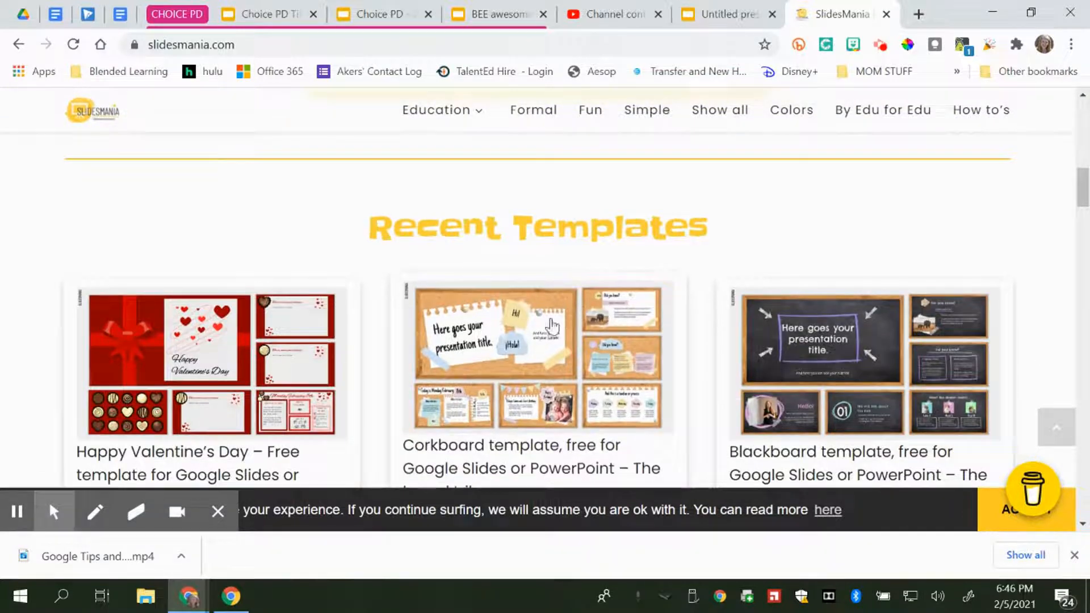
{"action": "scroll", "coordinate": [532, 335], "scroll_direction": "down", "scroll_amount": 1}
{"action": "scroll", "coordinate": [532, 335], "scroll_direction": "down", "scroll_amount": 2}
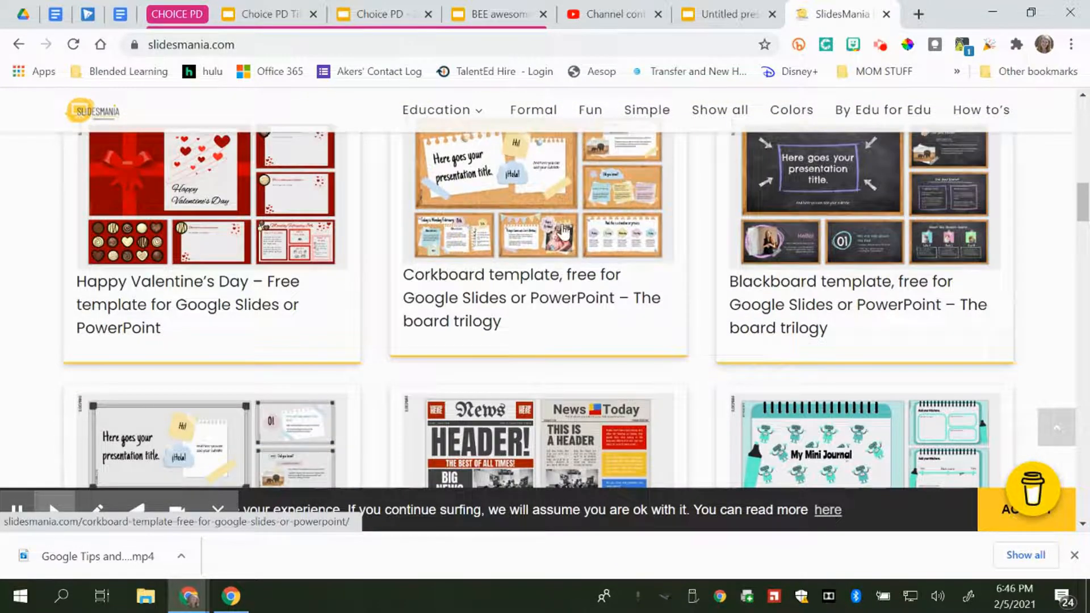
{"action": "scroll", "coordinate": [466, 340], "scroll_direction": "up", "scroll_amount": 3}
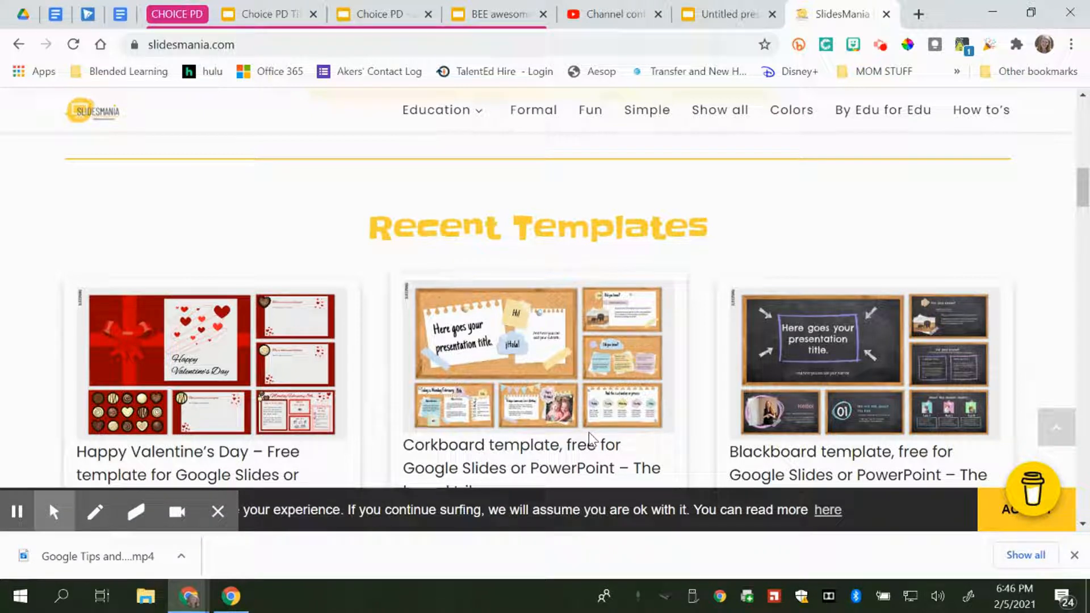
{"action": "scroll", "coordinate": [874, 256], "scroll_direction": "down", "scroll_amount": 1}
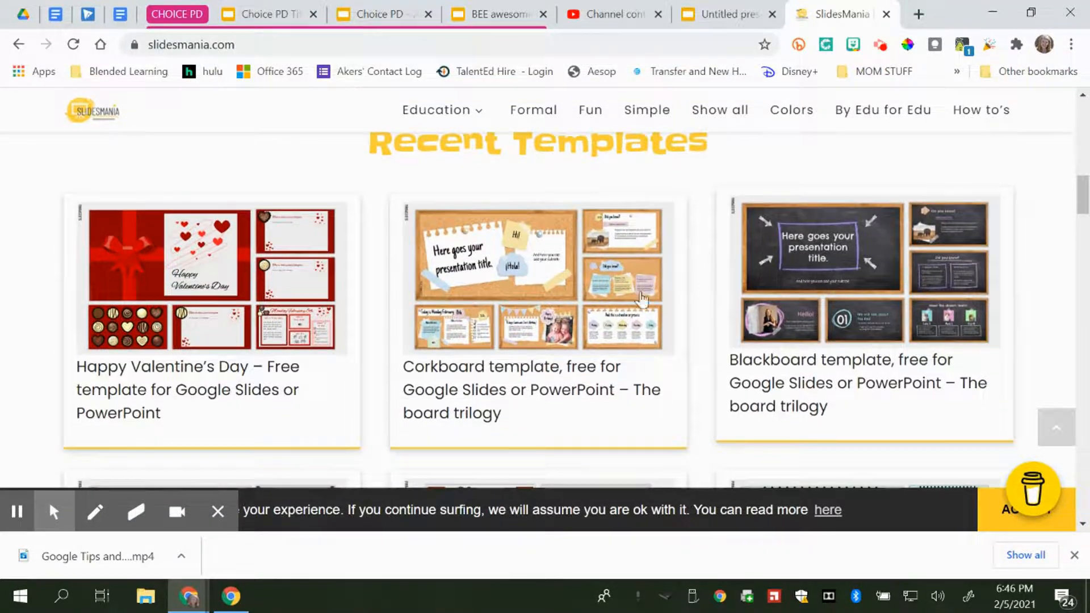
{"action": "scroll", "coordinate": [661, 374], "scroll_direction": "down", "scroll_amount": 3}
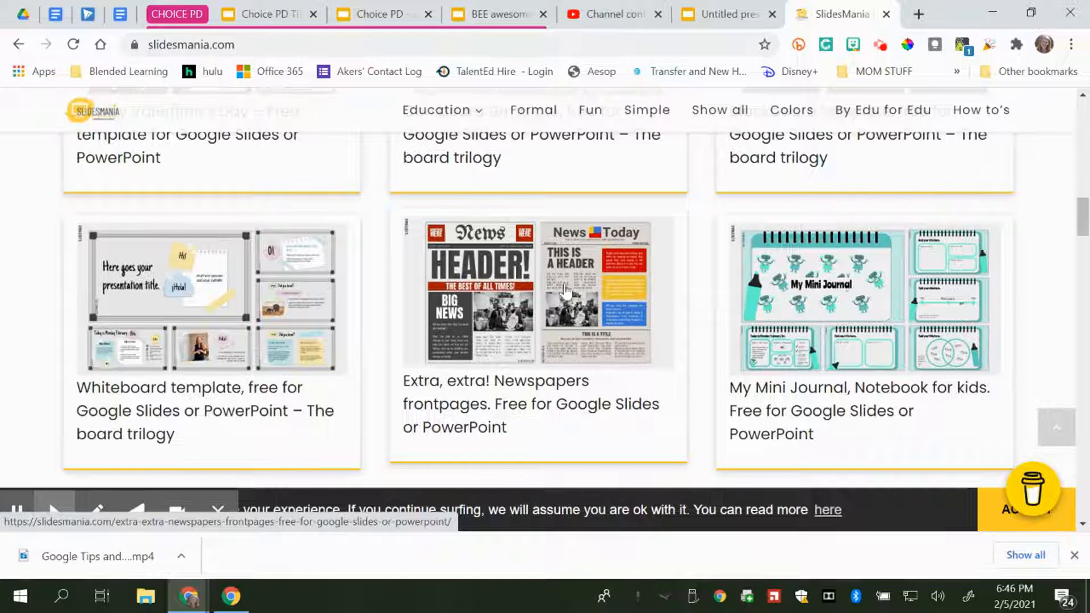
{"action": "scroll", "coordinate": [644, 385], "scroll_direction": "down", "scroll_amount": 4}
{"action": "left_click", "coordinate": [603, 301]}
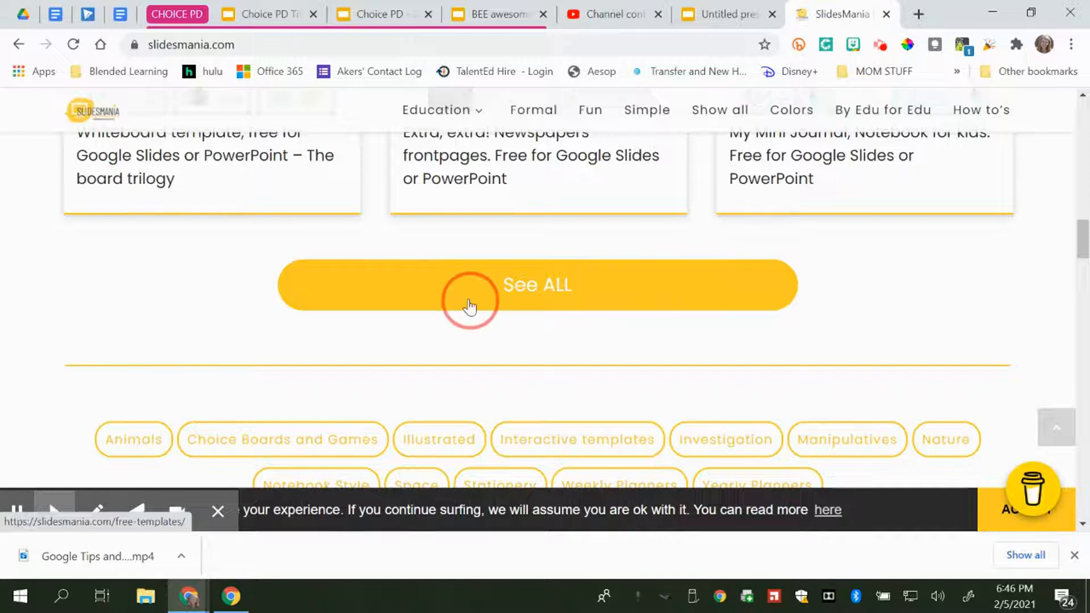
{"action": "scroll", "coordinate": [761, 314], "scroll_direction": "down", "scroll_amount": 4}
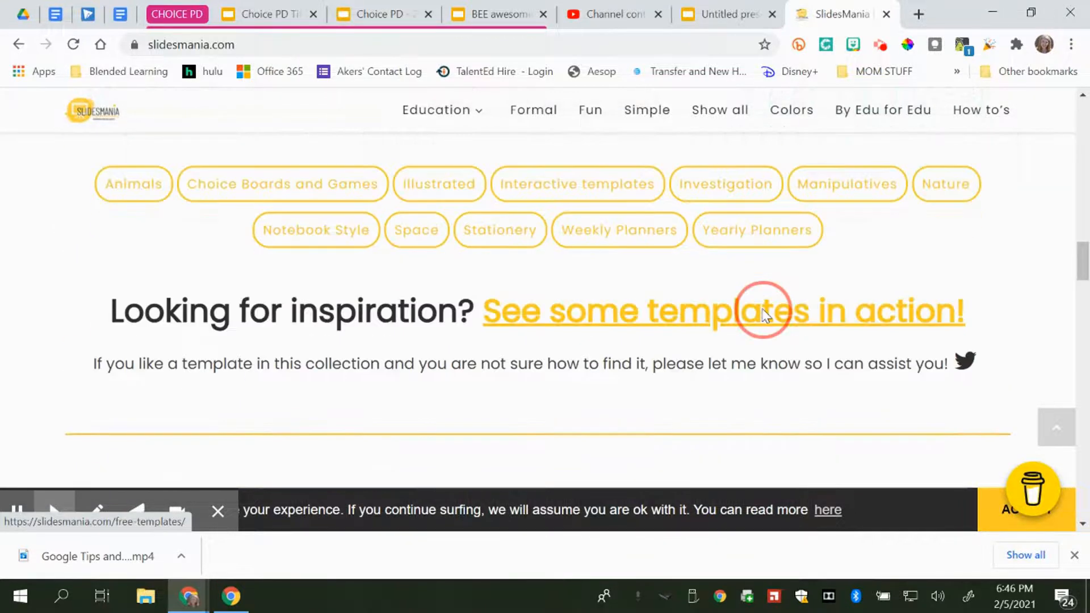
{"action": "scroll", "coordinate": [761, 314], "scroll_direction": "up", "scroll_amount": 7}
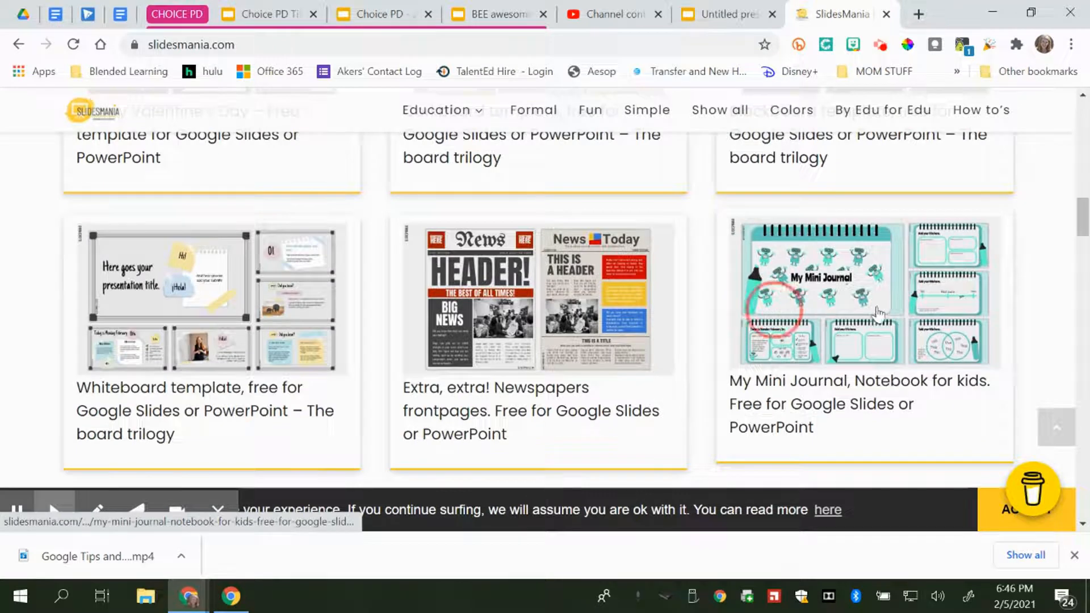
{"action": "scroll", "coordinate": [874, 316], "scroll_direction": "up", "scroll_amount": 5}
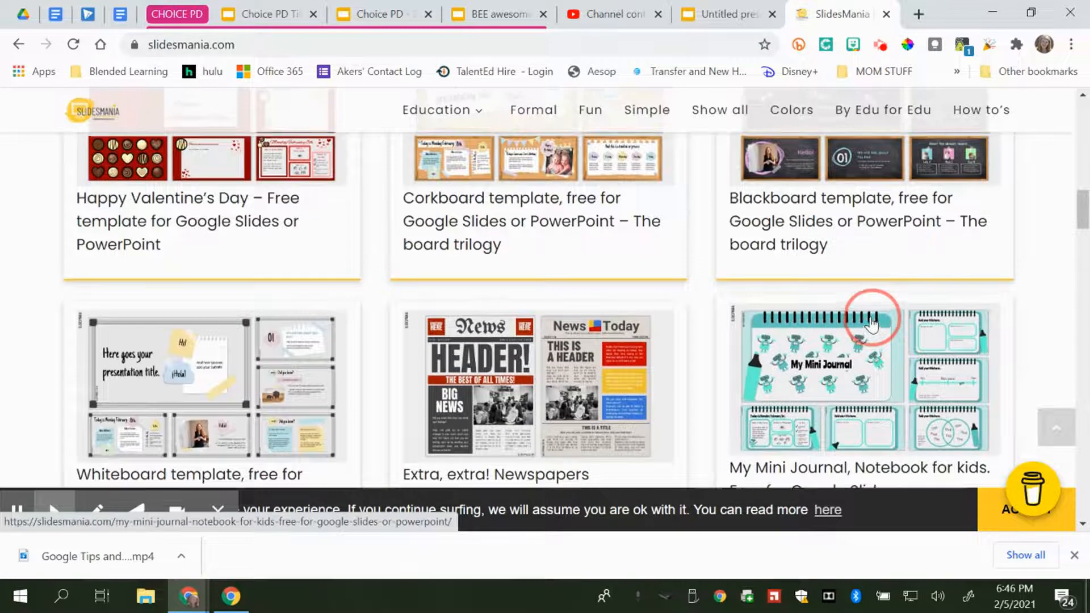
{"action": "scroll", "coordinate": [872, 324], "scroll_direction": "down", "scroll_amount": 8}
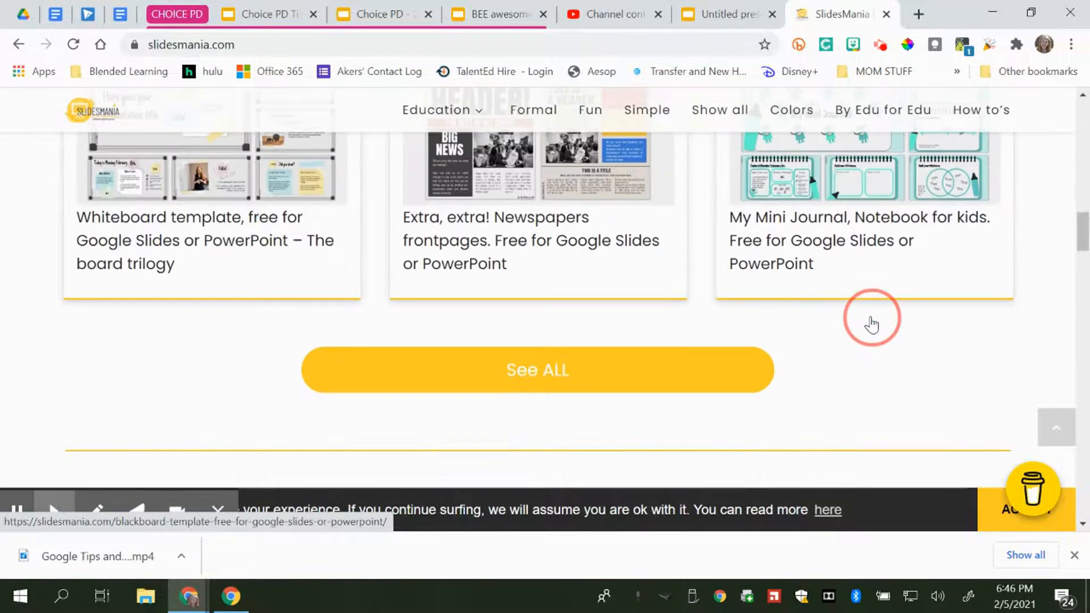
{"action": "left_click", "coordinate": [621, 392]}
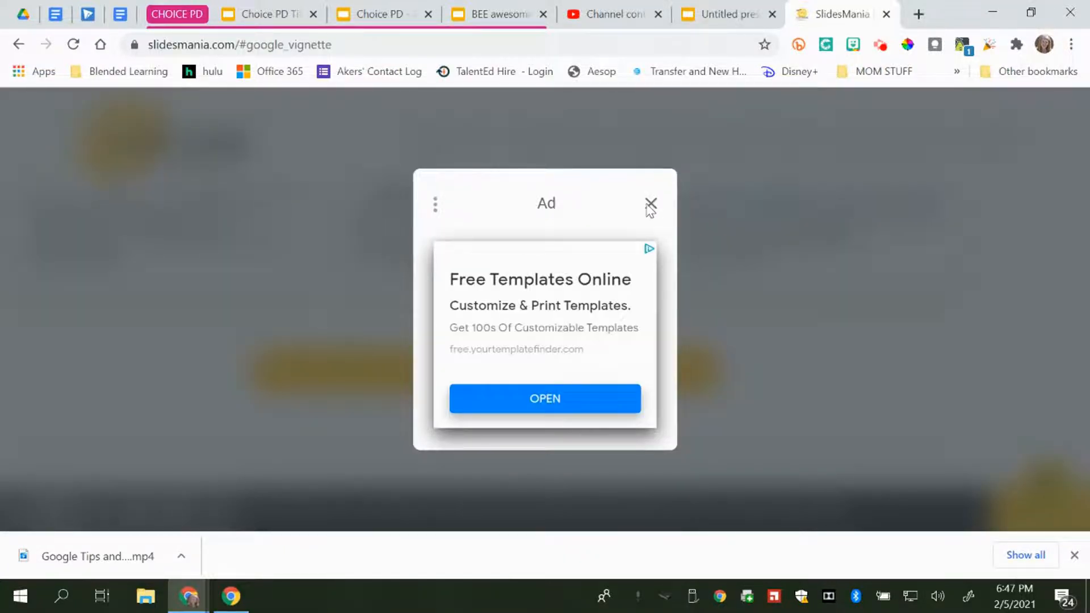
Switch to the BEE awesome SlidesMania presentation and browse through its slides
{"action": "left_click", "coordinate": [492, 17]}
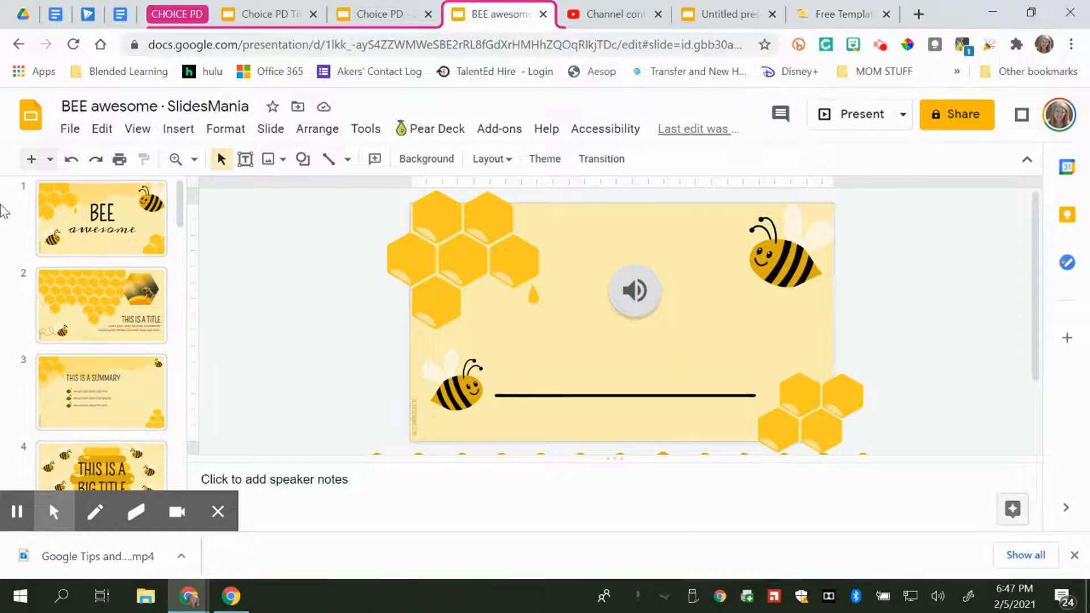
{"action": "left_click", "coordinate": [103, 237]}
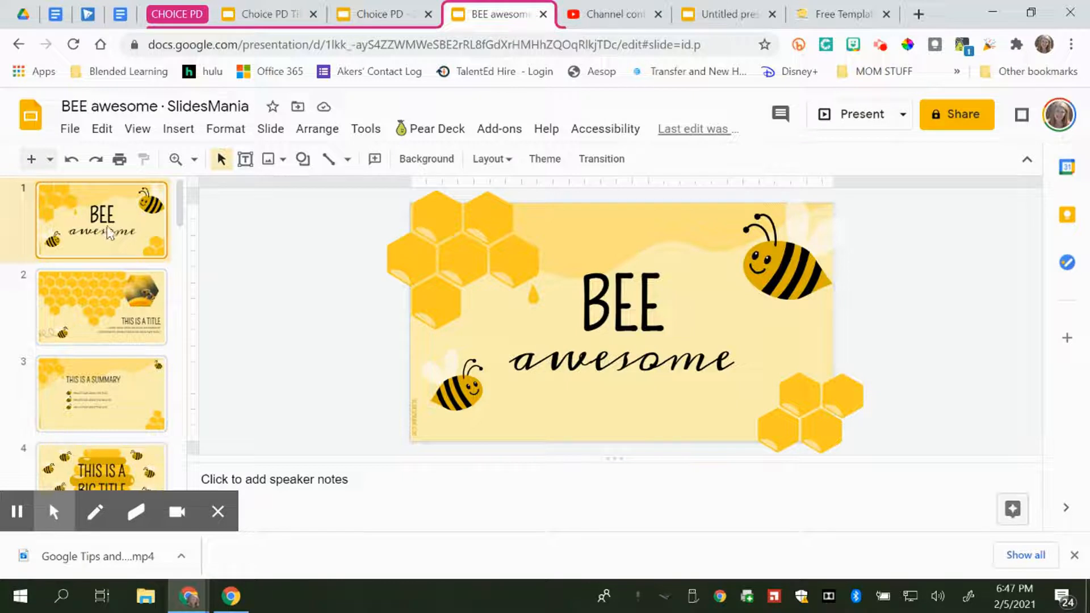
{"action": "left_click", "coordinate": [127, 303]}
{"action": "left_click_drag", "start_coordinate": [126, 311], "coordinate": [115, 371]}
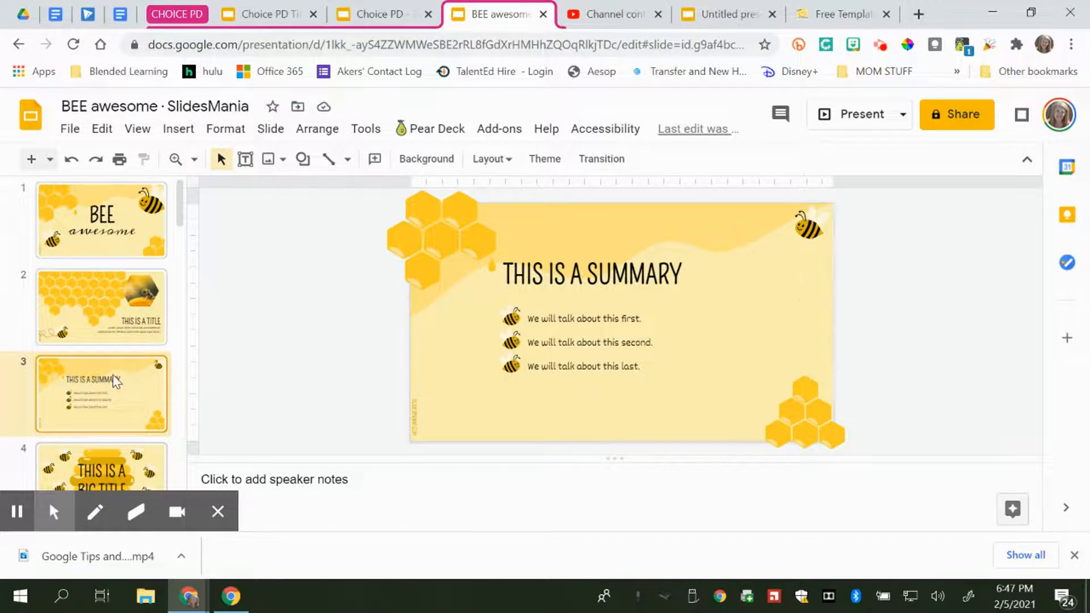
{"action": "key", "text": "Down"}
{"action": "scroll", "coordinate": [119, 329], "scroll_direction": "down", "scroll_amount": 1}
{"action": "scroll", "coordinate": [118, 327], "scroll_direction": "down", "scroll_amount": 3}
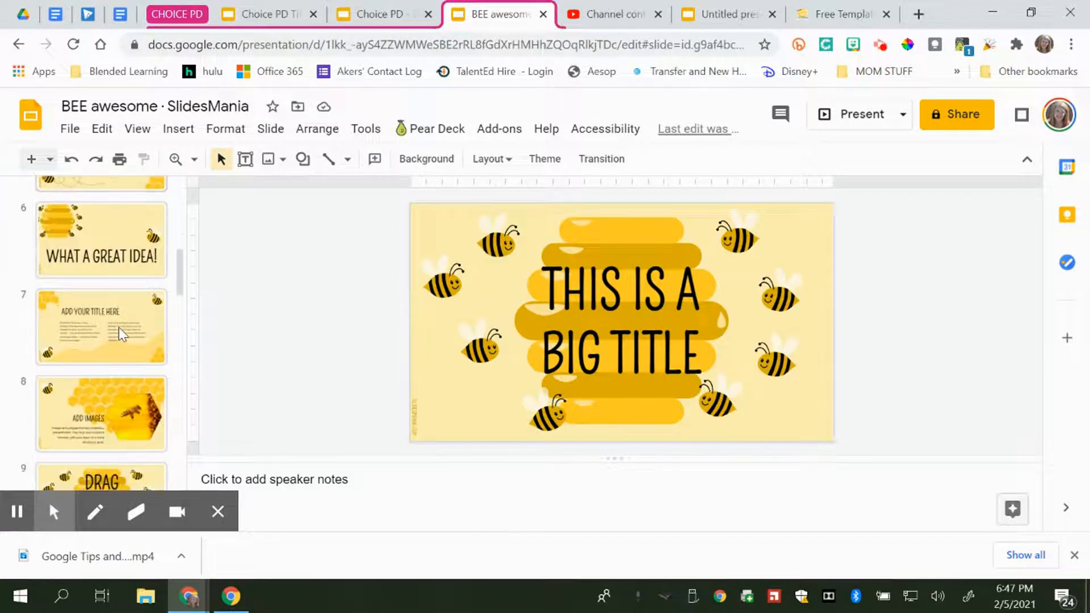